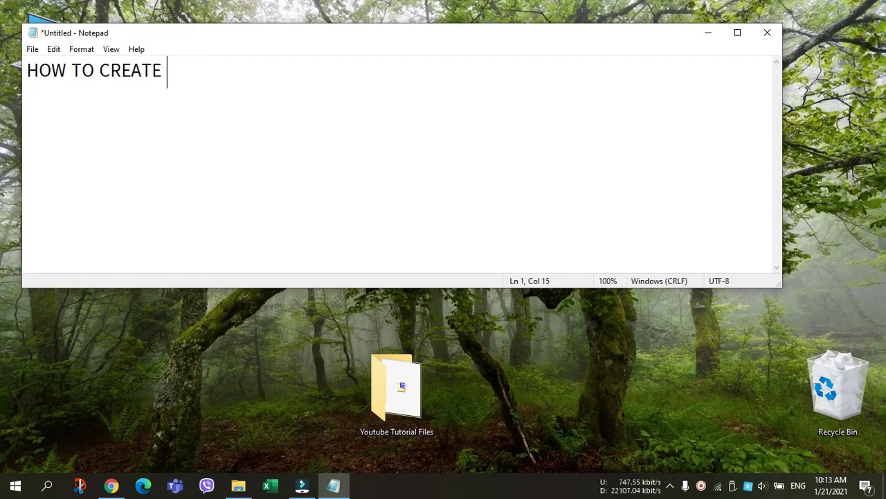
Complete the title line so it reads "HOW TO CREATE BOOTABLE USB DRIVE USING 'RUFUS' TOOL".
text(USE)
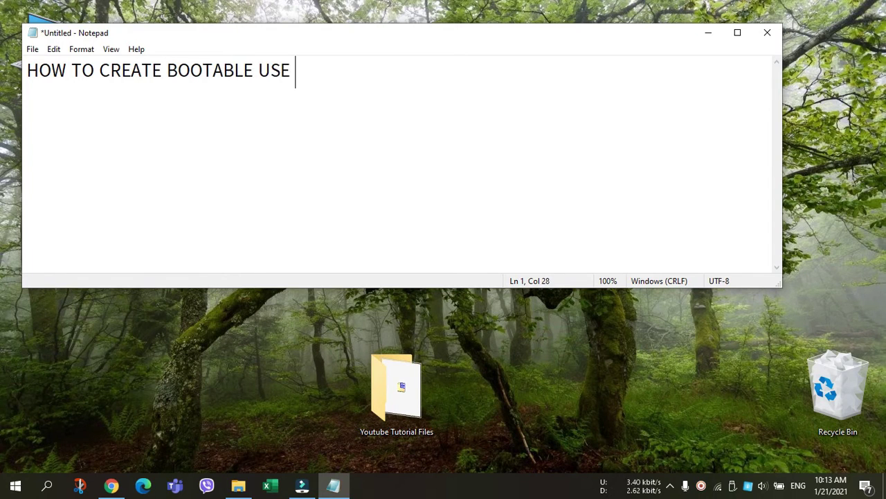
key(BackSpace)
text(S)
key(BackSpace)
text(BDRIVE)
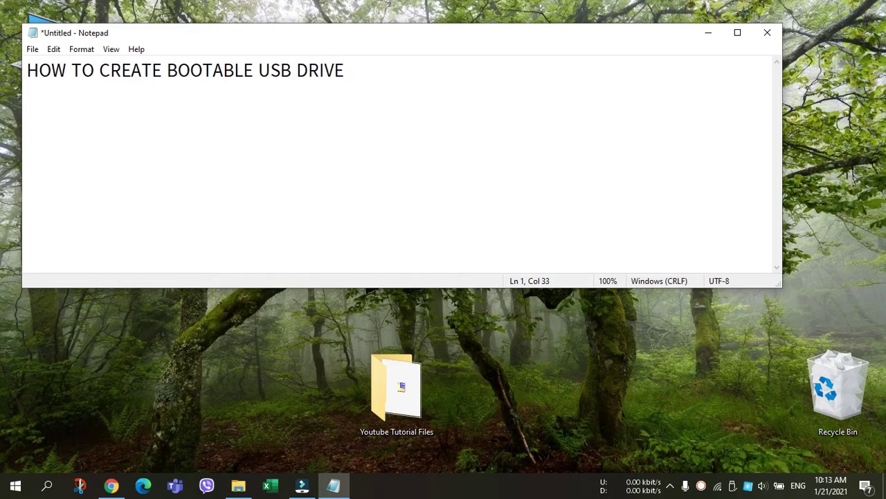
text( USING )
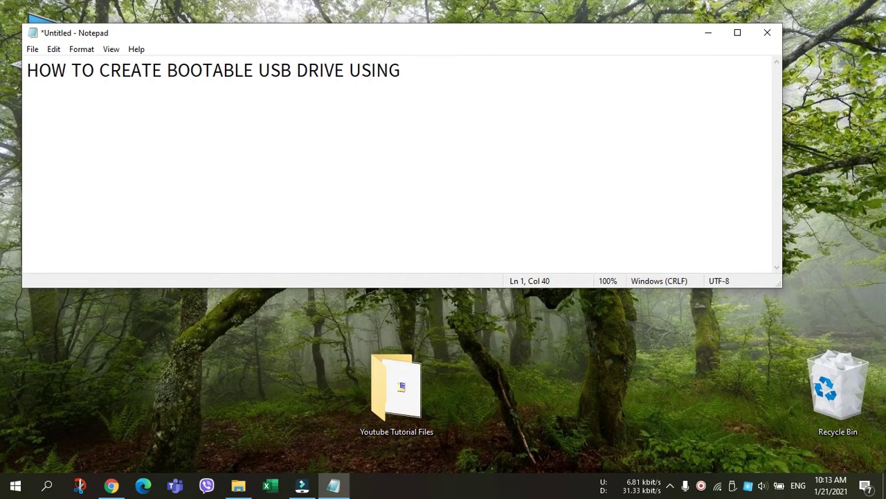
text('RUFUS' TO)
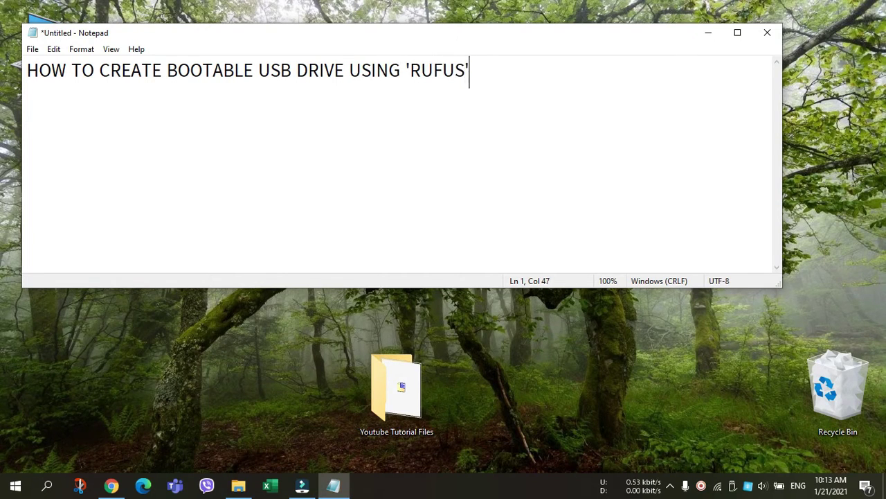
text(OL)
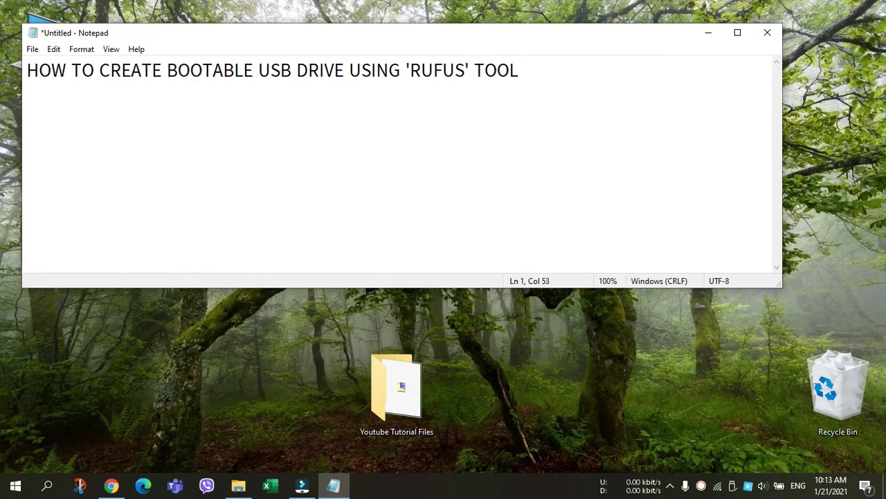
Underline the title with a row of equals signs and add the heading "Requirements" after a blank line.
text(=================)
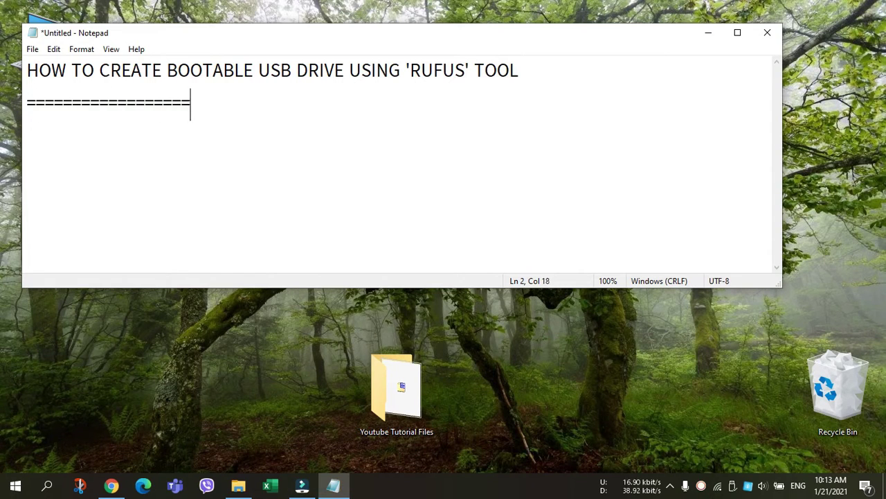
text(=====================================================================)
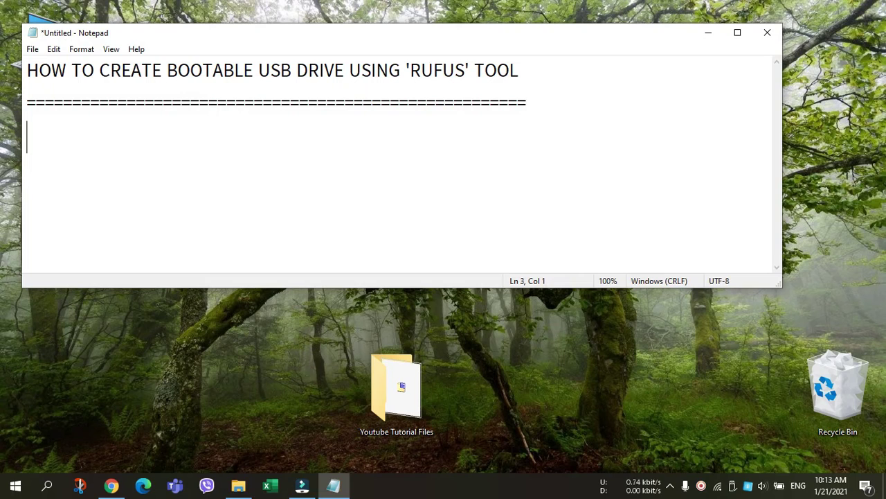
text(r)
text(Requi)
text(rements)
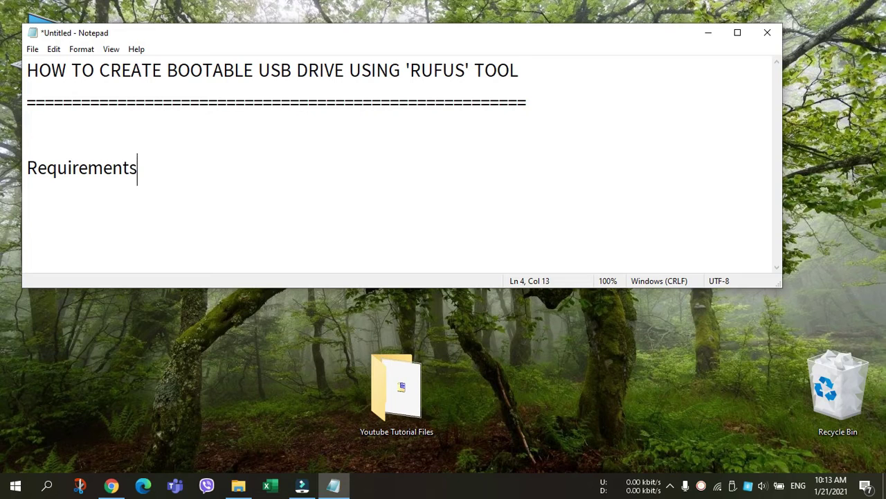
Add the first requirement under the heading: "- An iso (I am going to use Arch Linux ISO)".
key(Return)
text(-)
text( A)
key(BackSpace)
text(n iso)
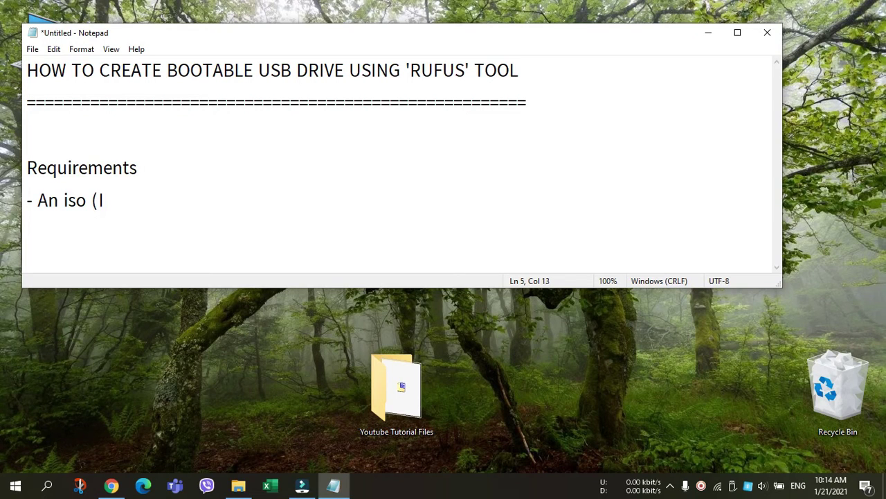
text((I am g)
key(BackSpace)
text(goi)
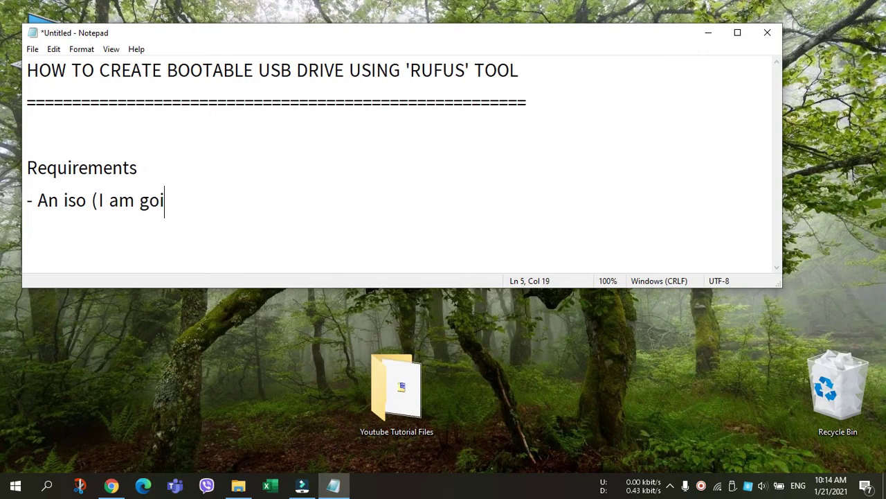
text(ng to use A)
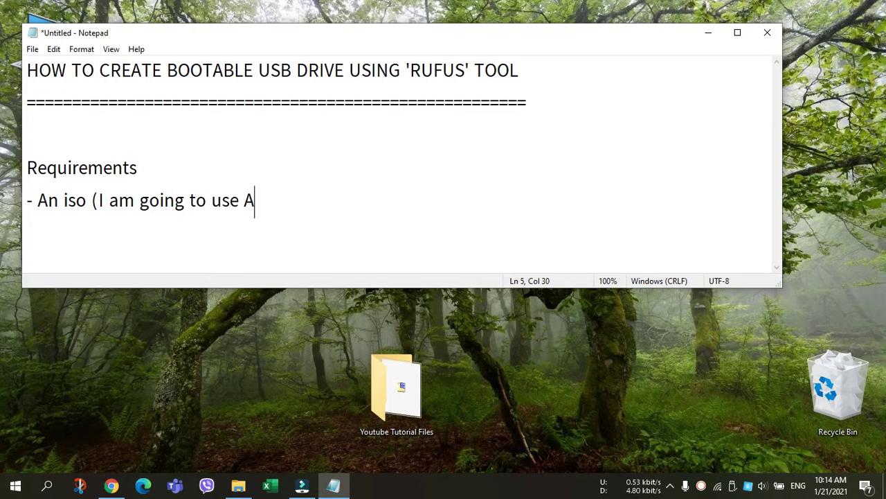
text(rch lin)
key(BackSpace)
key(BackSpace)
key(BackSpace)
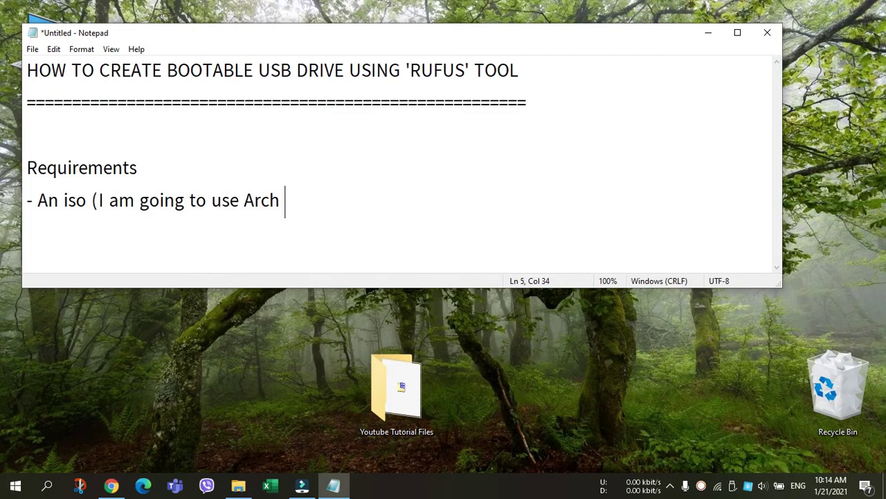
text(Linux ISO))
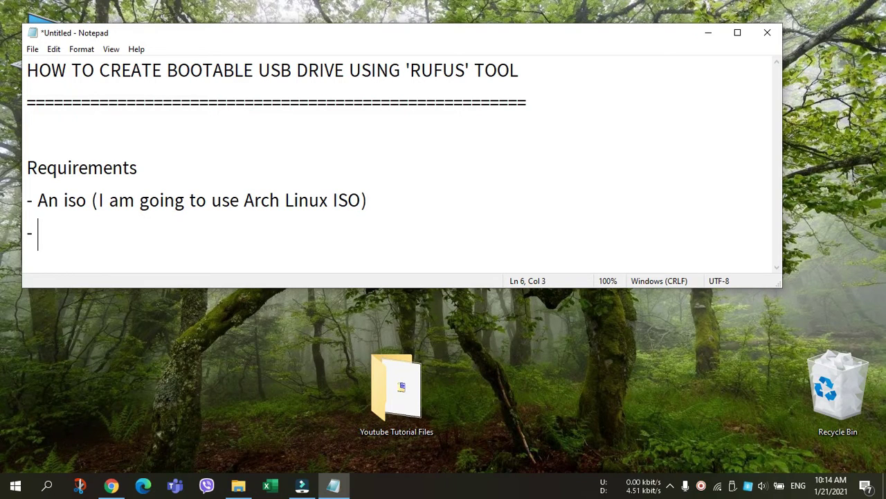
Write the second requirement as "- Rufus tool (find download link in description)".
text(Rufus )
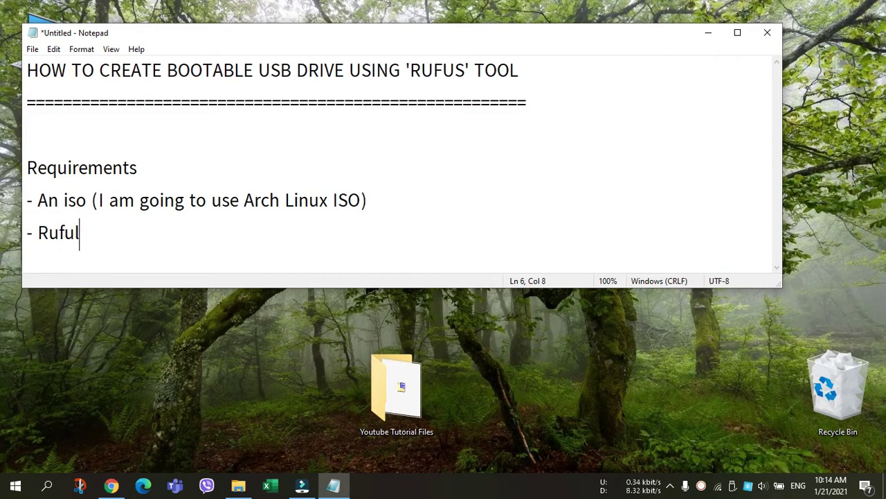
text(tool (find )
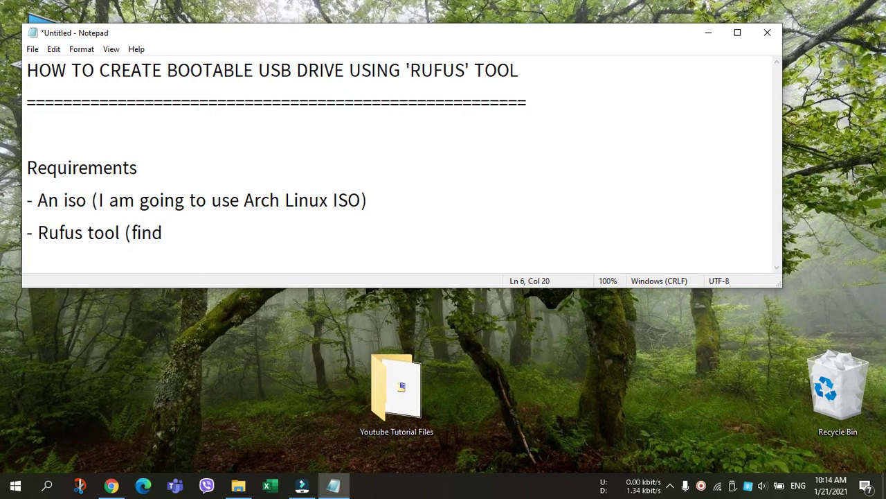
text(download l)
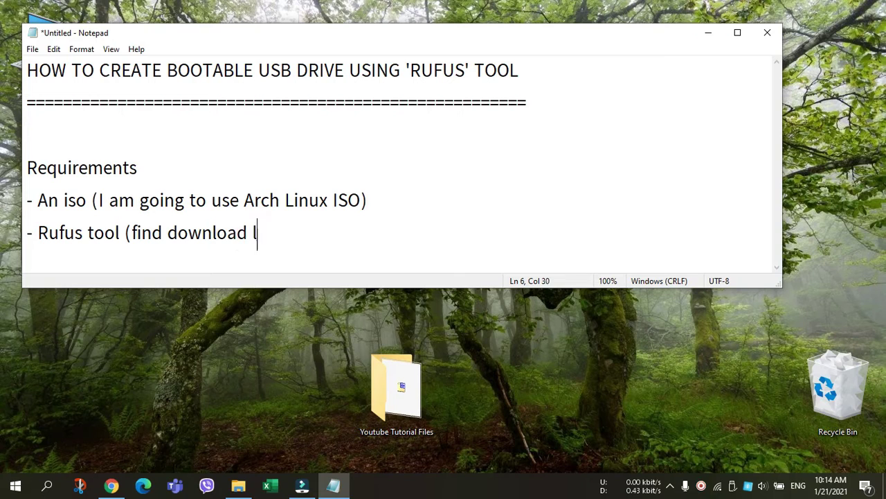
text(ink in )
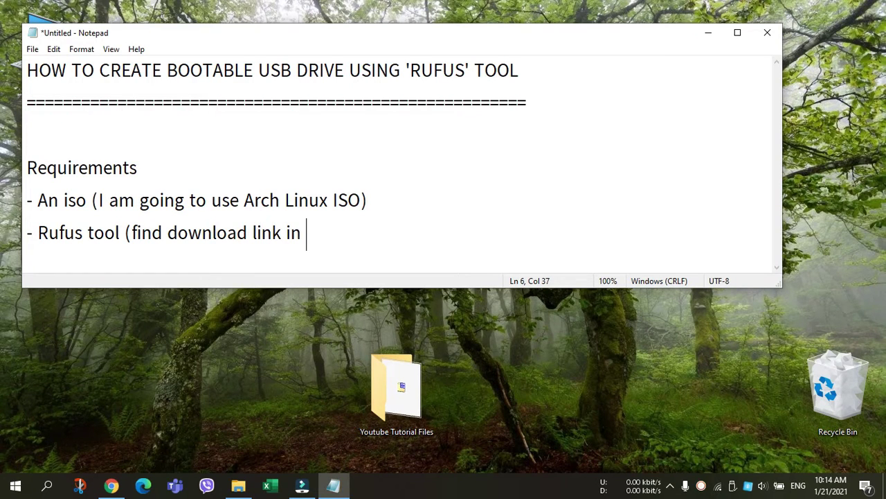
text(drscription))
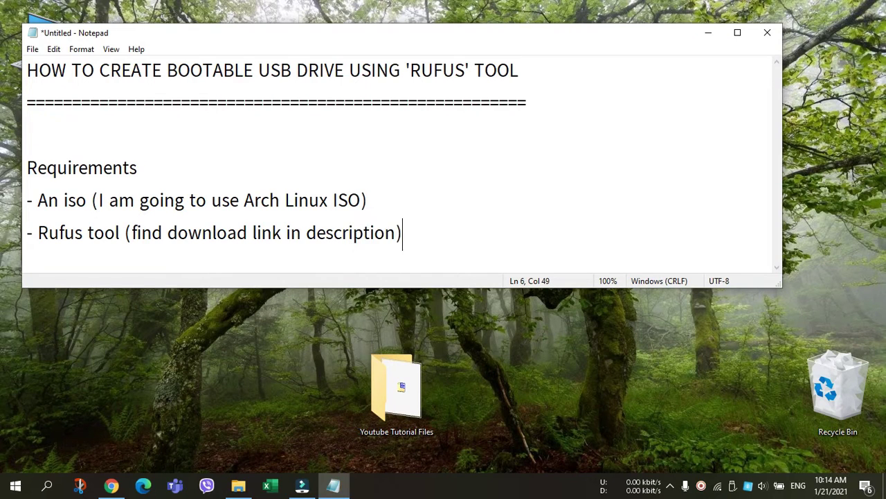
Add a third requirement line reading "- A USB Thumb drive".
key(Return)
text(-)
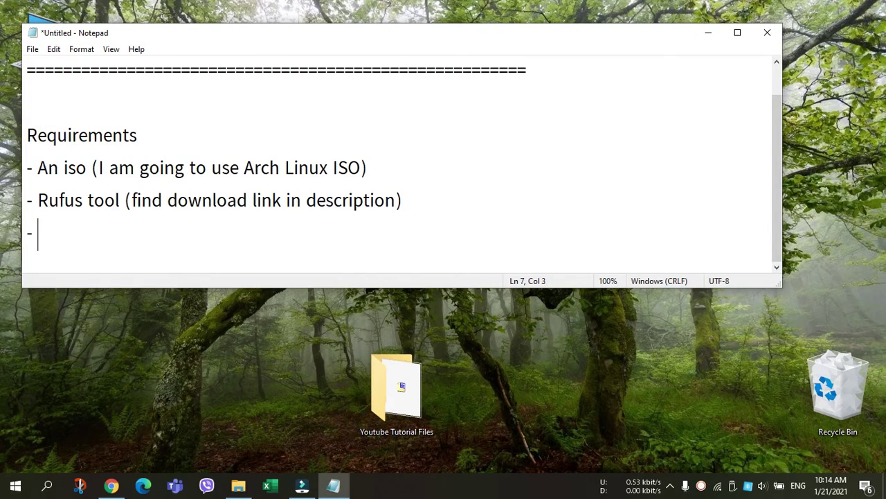
text( A USB )
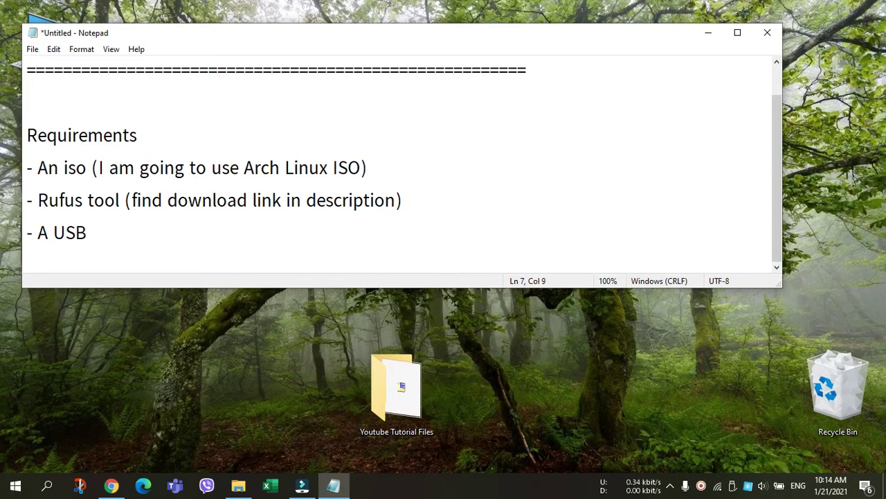
text(Thumb D)
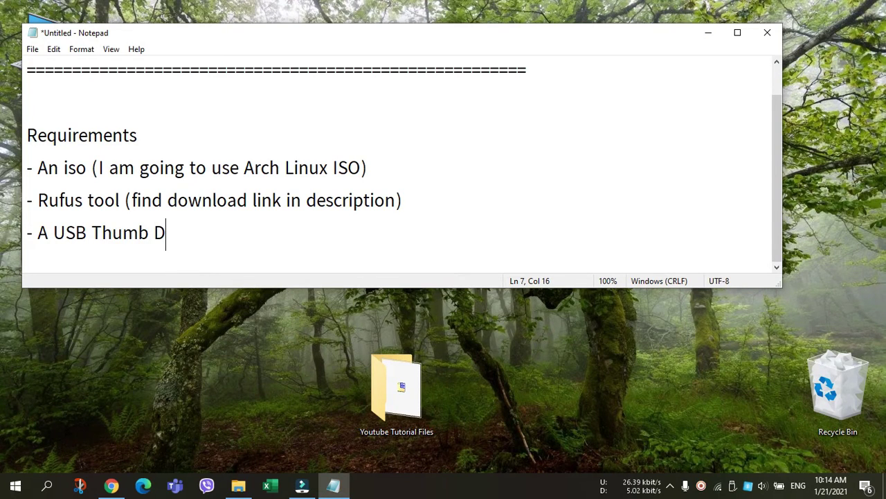
key(BackSpace)
text(drive)
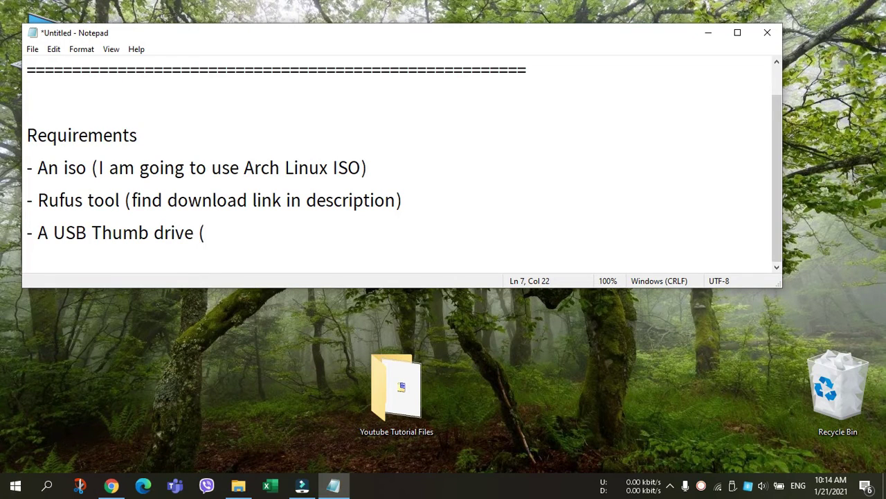
Append the note "(size should be greater than your iso. I have 16GB)" to the USB Thumb drive requirement.
text( (size sho)
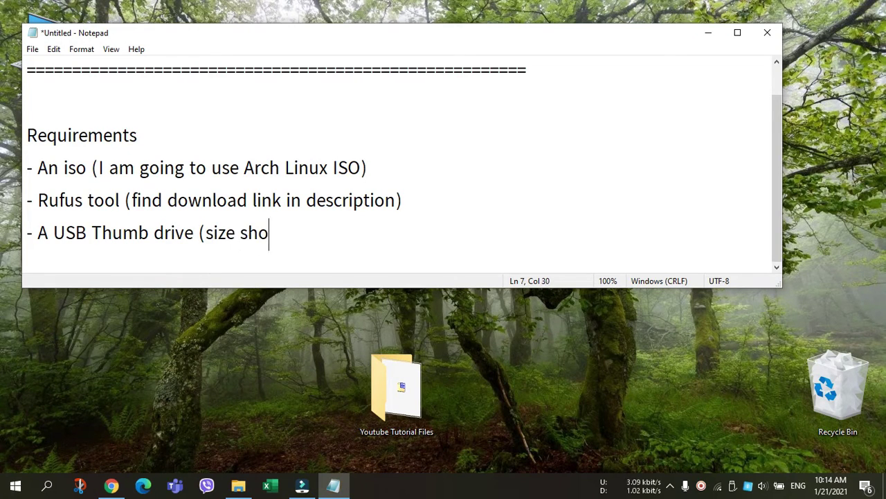
text(uld be greate)
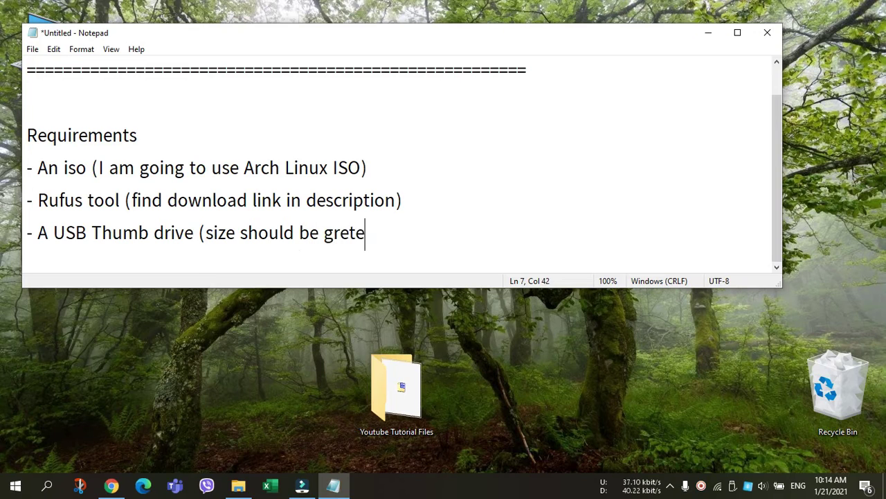
text(r)
key(BackSpace)
key(BackSpace)
key(BackSpace)
text(ater than)
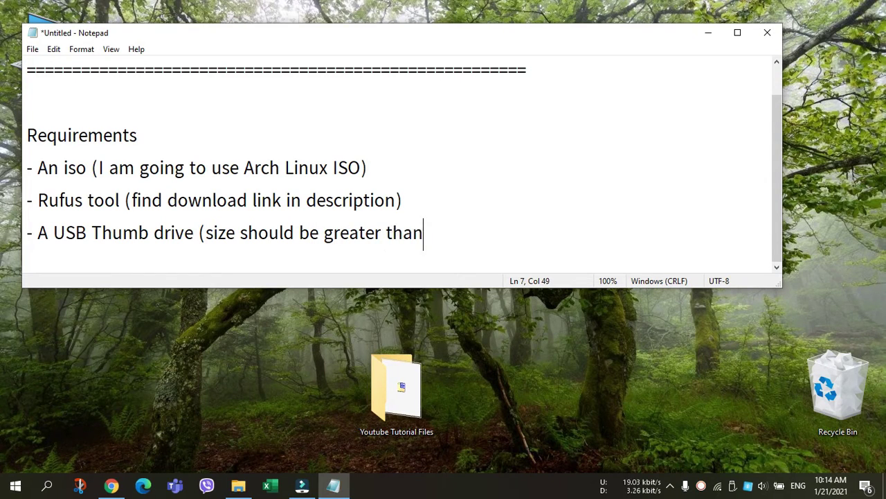
text( your )
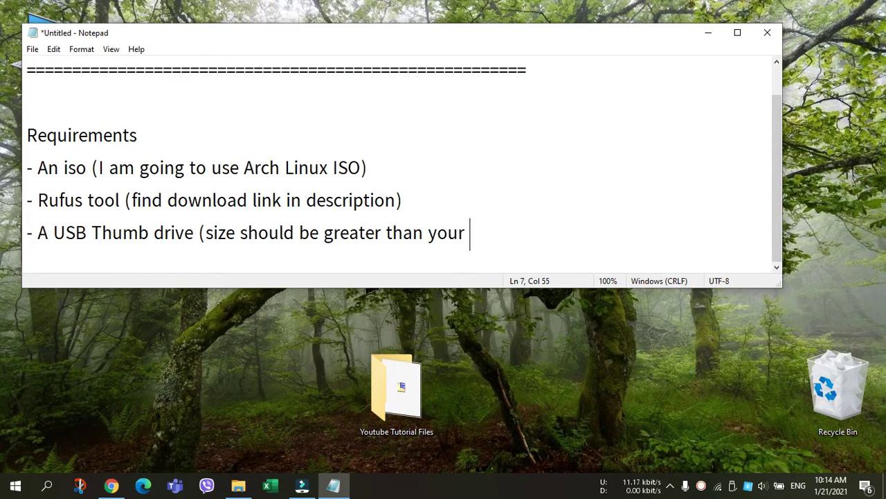
text(iso. I have 1)
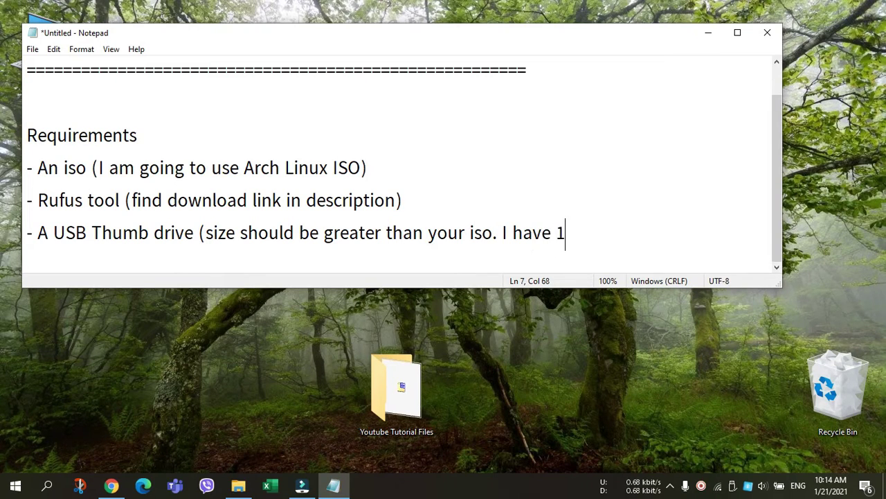
text(6GB))
key(Return)
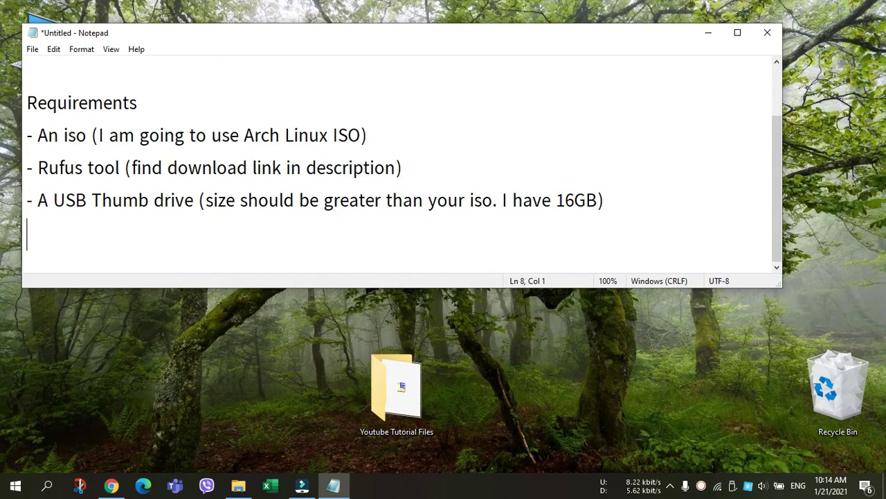
Below a blank line, add the two lines "- OK. Let's start." and "- Open rufus.".
key(Return)
text(- )
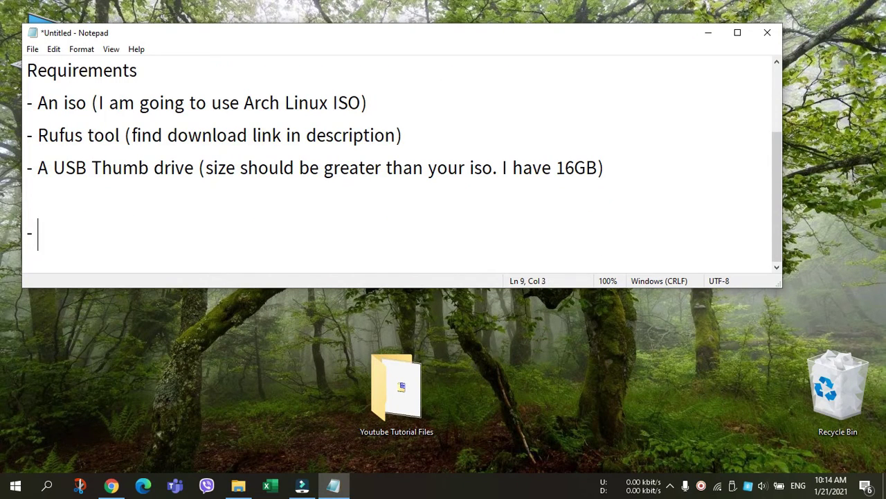
text(OK. Let's start)
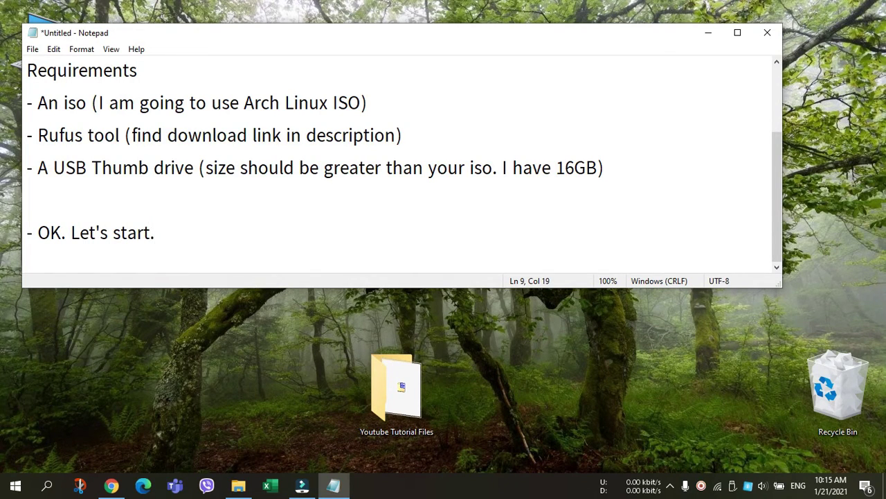
text(.)
key(Return)
text(- Open )
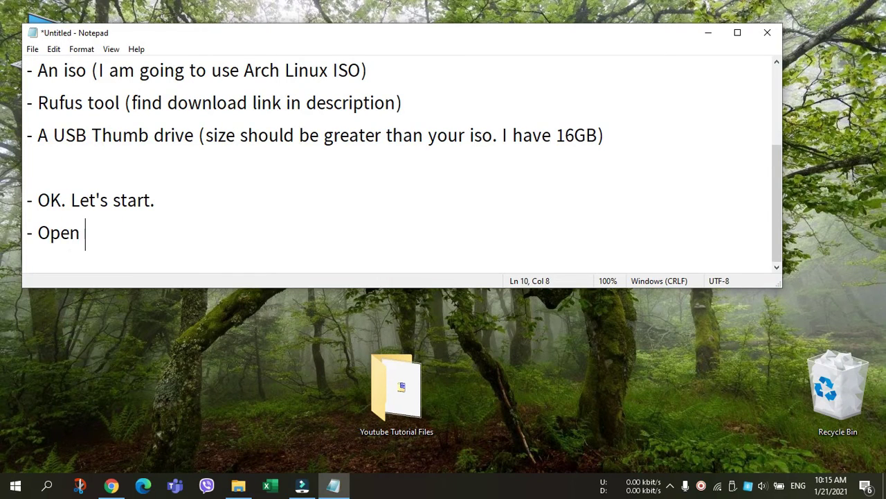
text(rufus.)
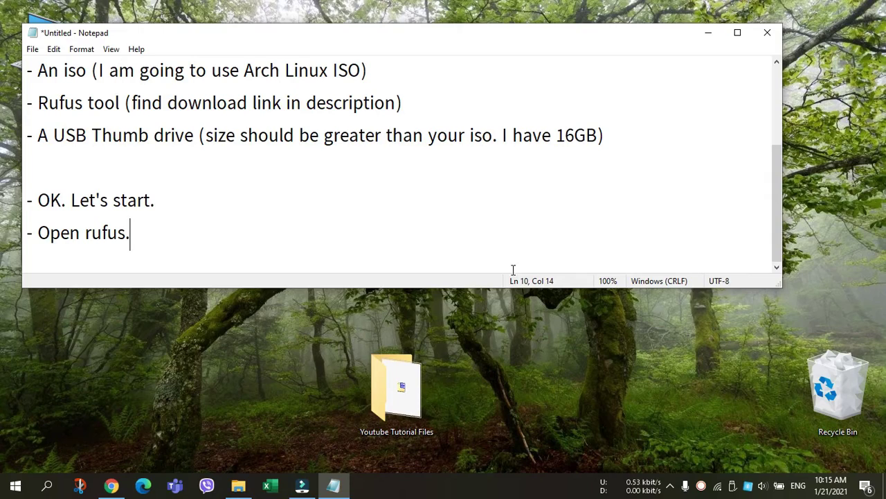
Open the Rufus folder inside the desktop folder Youtube Tutorial Files, and place its unmaximized window so the notes stay readable.
click(404, 376)
double_click(404, 376)
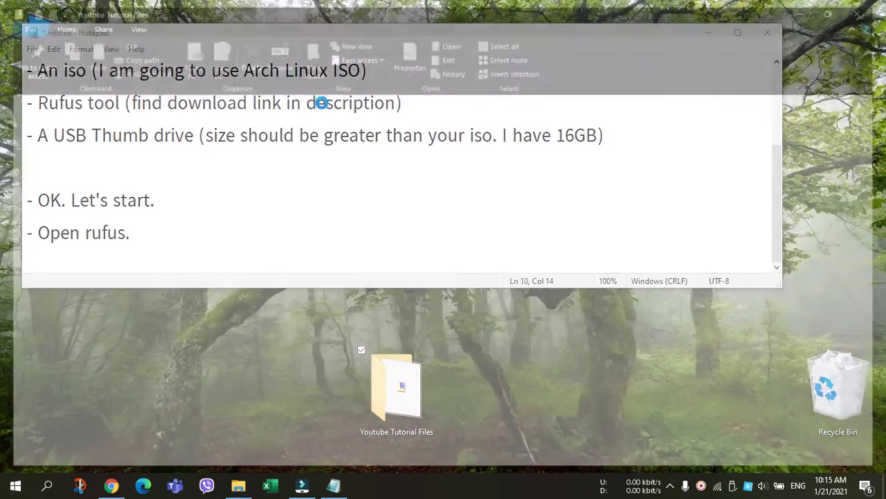
double_click(263, 6)
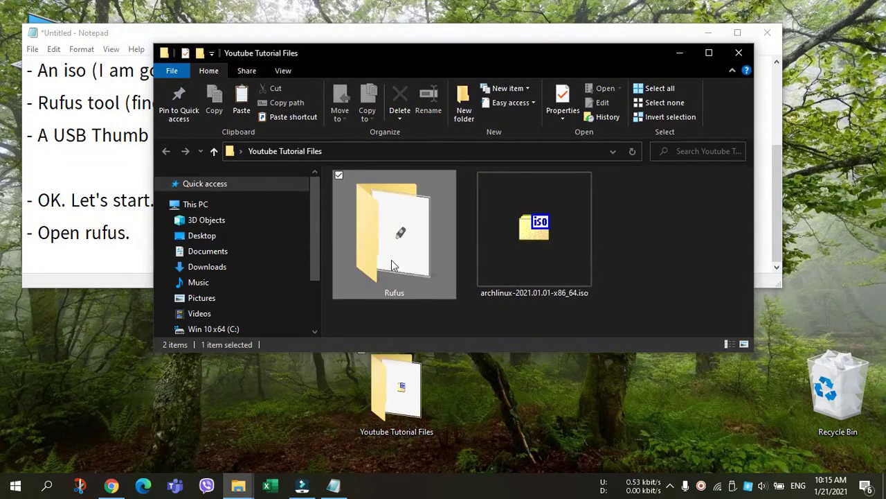
double_click(392, 258)
drag(431, 59, 565, 155)
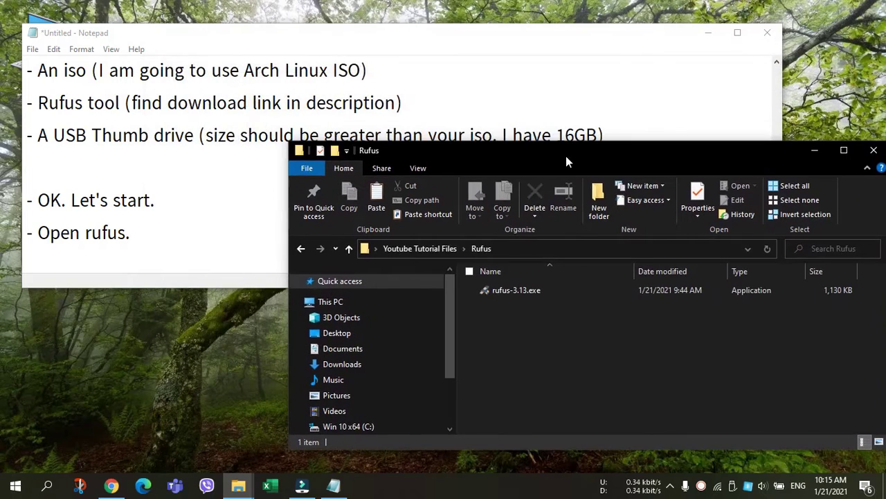
Launch rufus-3.13.exe from the Rufus folder and minimize the folder window to uncover the tool.
click(521, 293)
right_click(521, 297)
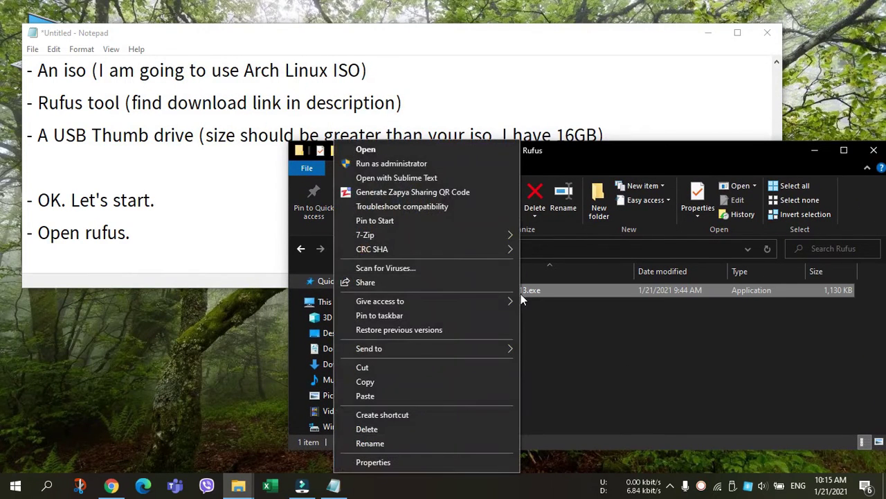
click(399, 149)
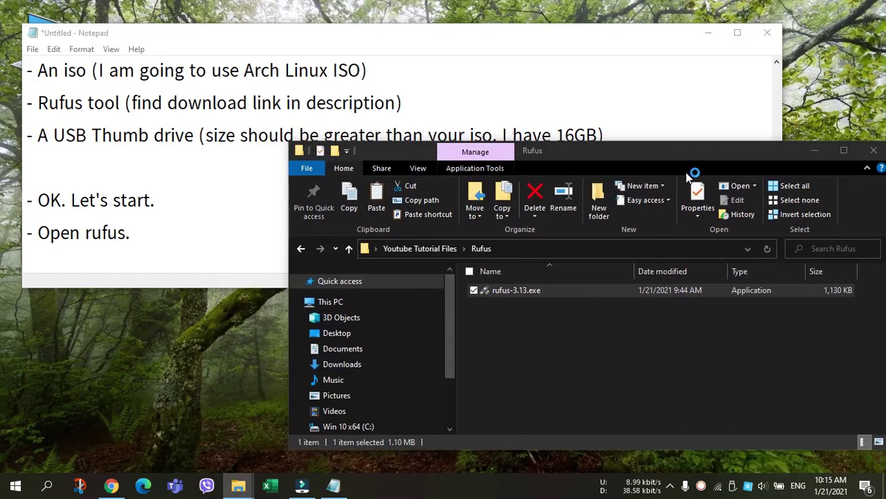
drag(676, 159, 671, 155)
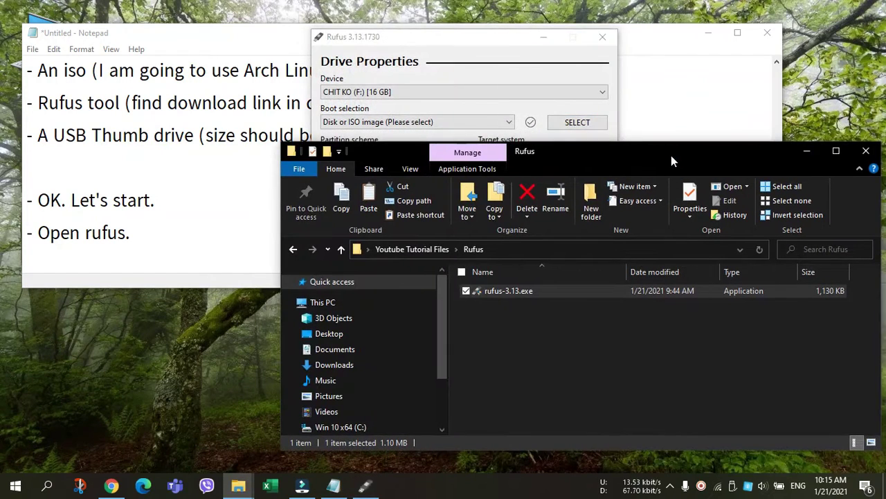
click(807, 151)
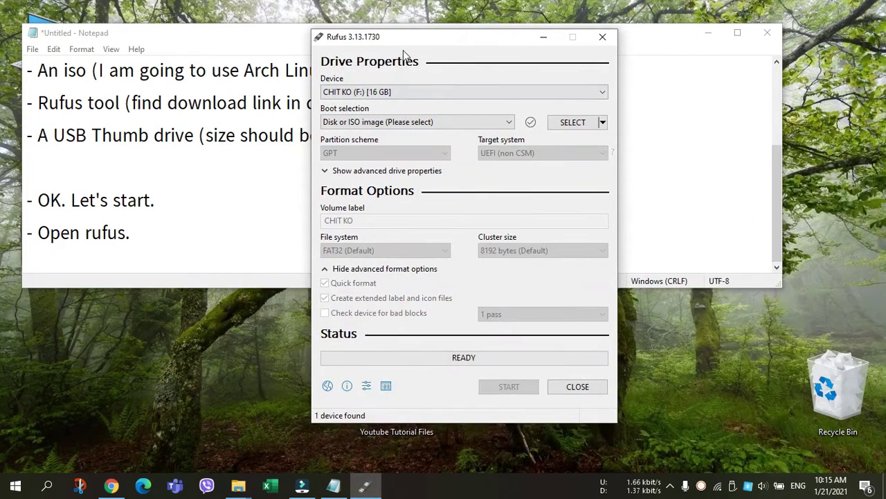
Check the Device list in Rufus and move the Rufus window aside so the notes are readable.
click(401, 96)
click(403, 102)
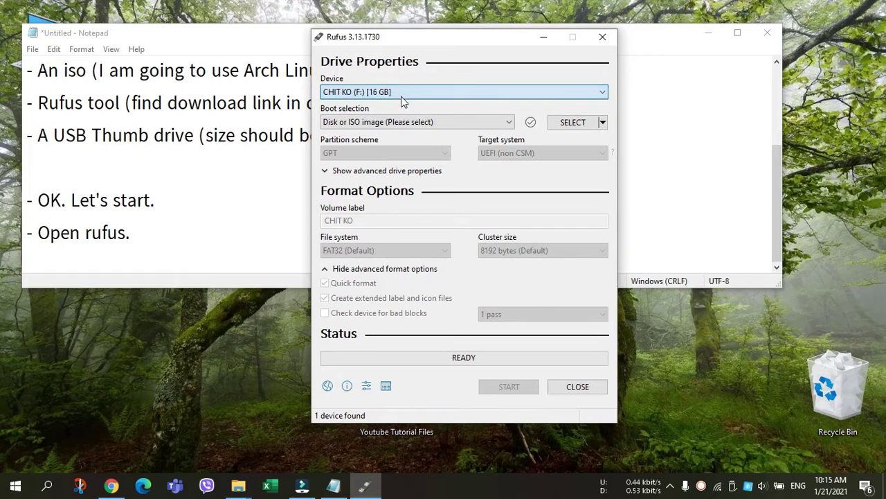
click(404, 101)
click(429, 43)
drag(430, 44, 638, 61)
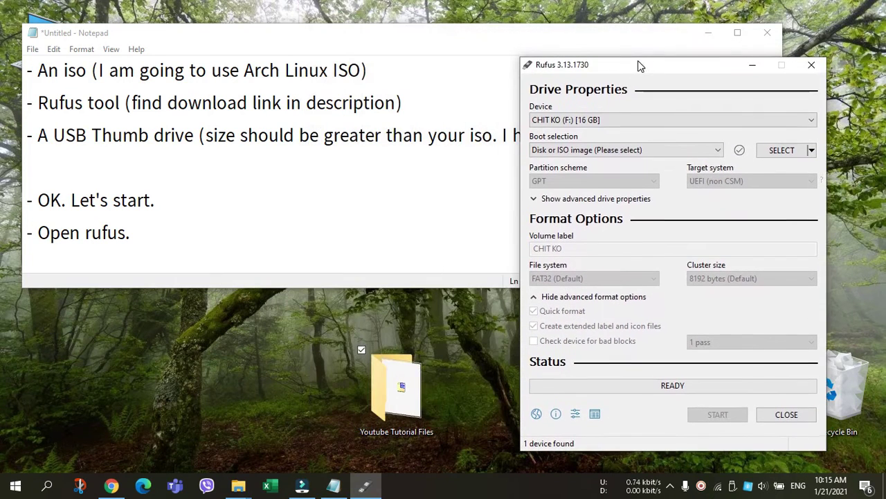
Open This PC in a File Explorer window resized to fit beside Rufus, and compare its drives with the Rufus Device list.
key(super+e)
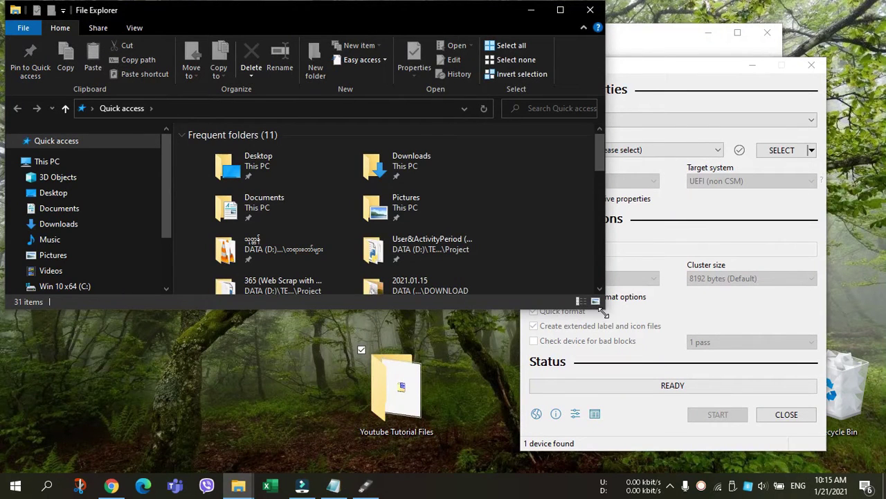
drag(598, 311, 516, 413)
click(183, 134)
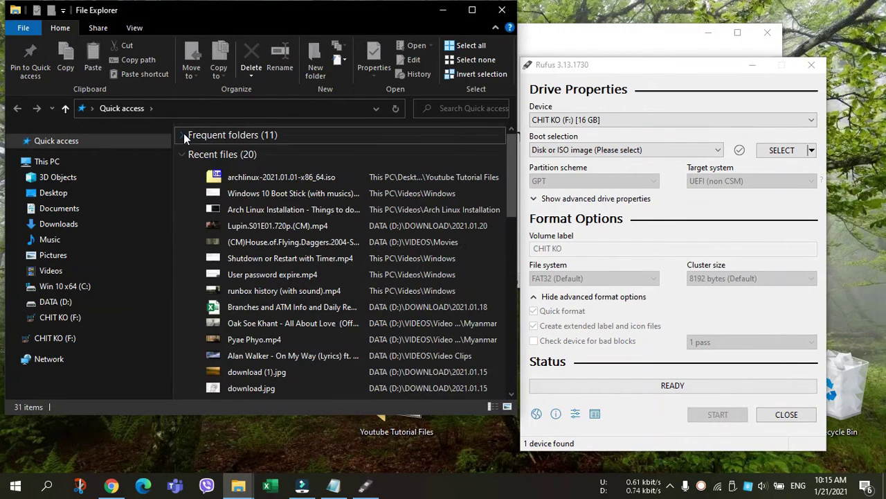
click(62, 162)
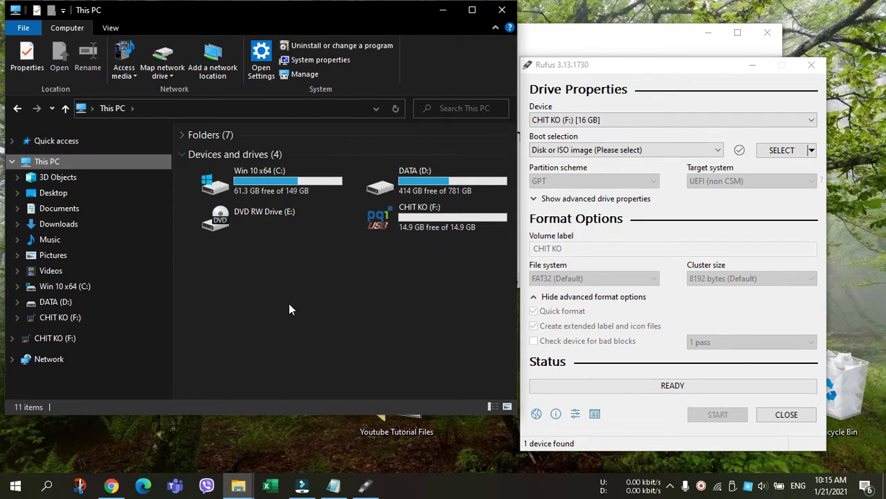
click(647, 124)
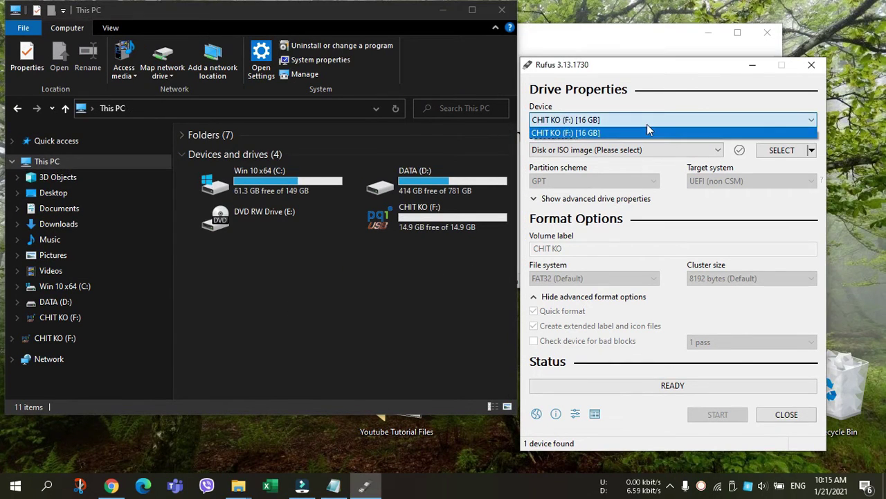
click(646, 124)
Move the Notepad notes below the drive list and add the line "- My USB Drive is already selected.".
click(333, 484)
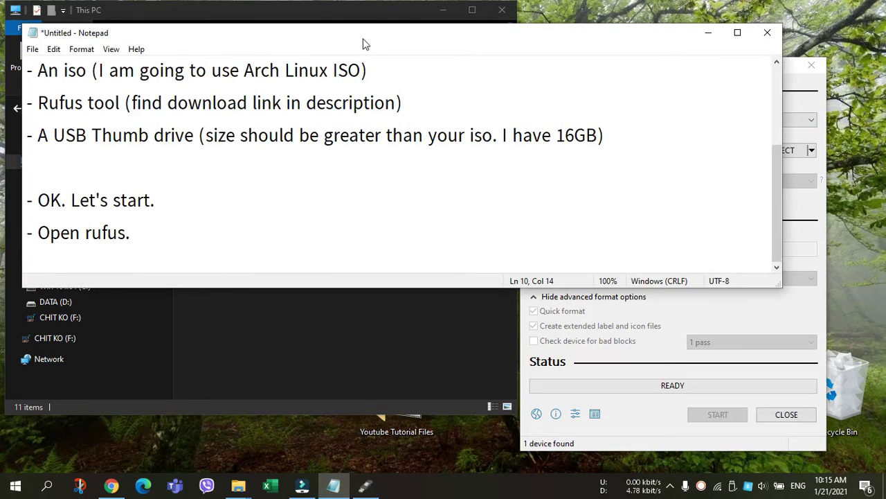
drag(362, 28, 363, 239)
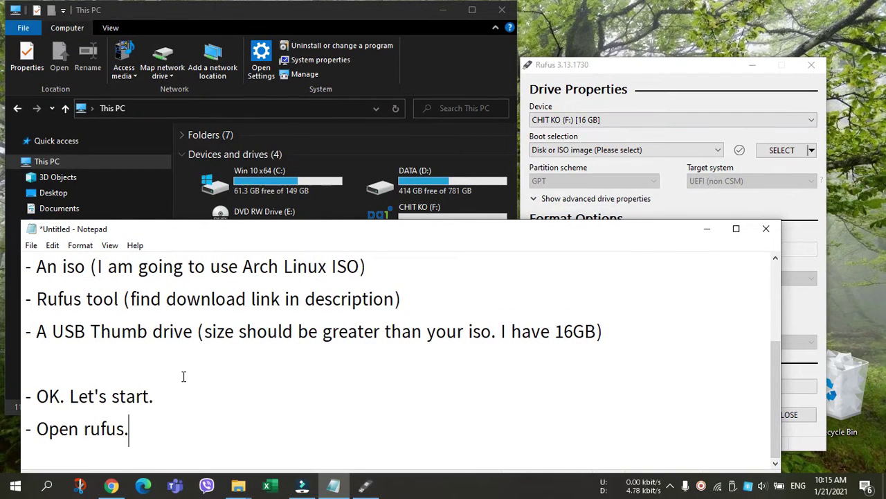
key(Return)
text(-)
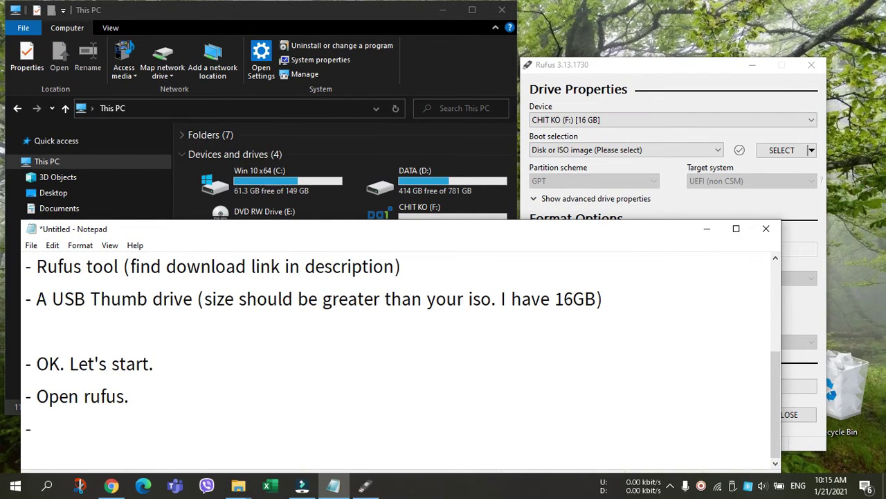
text( My USB Dr)
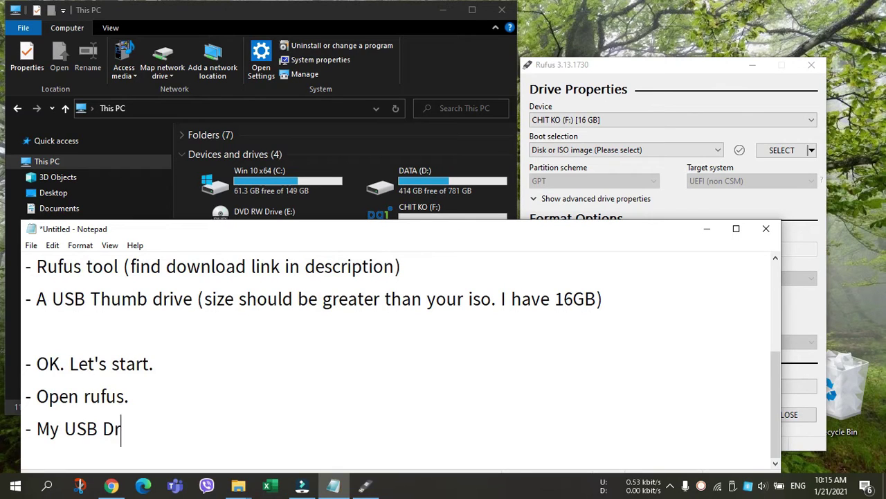
text(ive is alre)
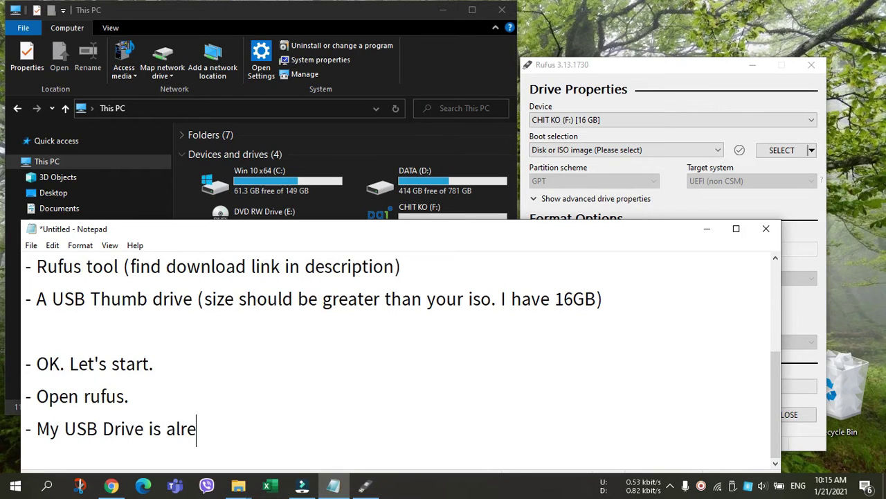
text(ady selec)
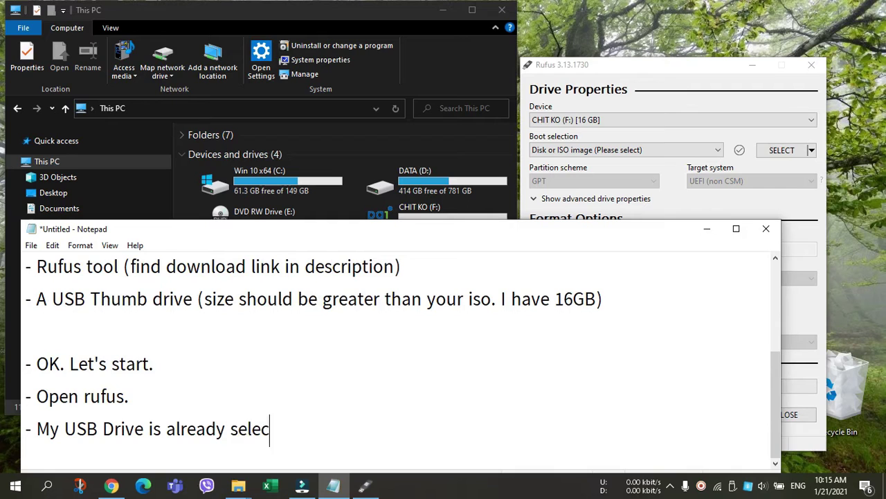
text(ted.)
Choose Disk or ISO image as the Rufus boot selection and add the line "- Select iso." to the notes.
key(Return)
text(-)
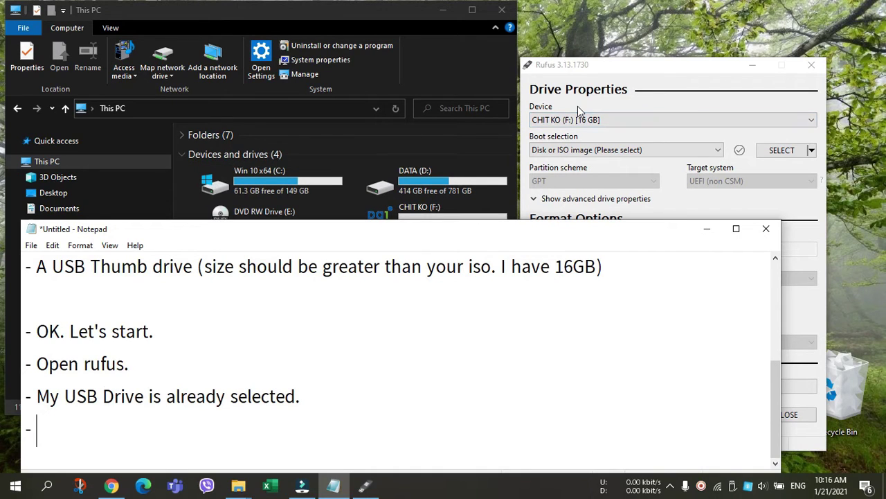
click(585, 151)
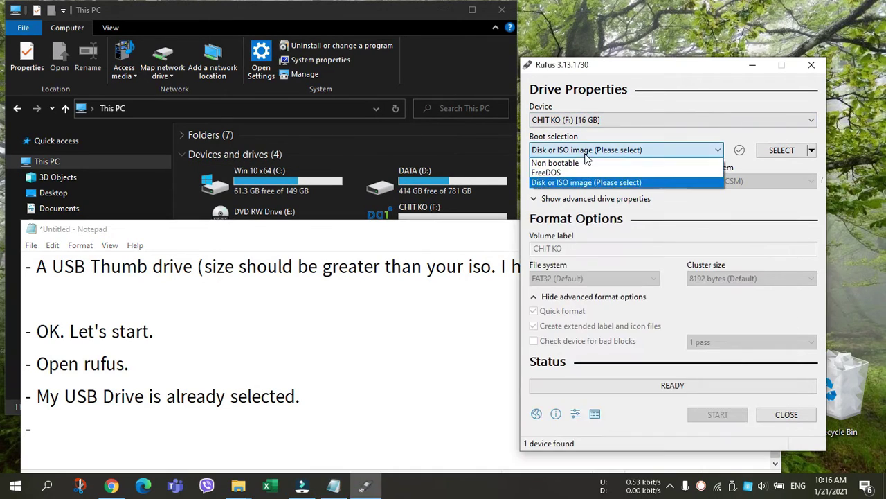
click(579, 184)
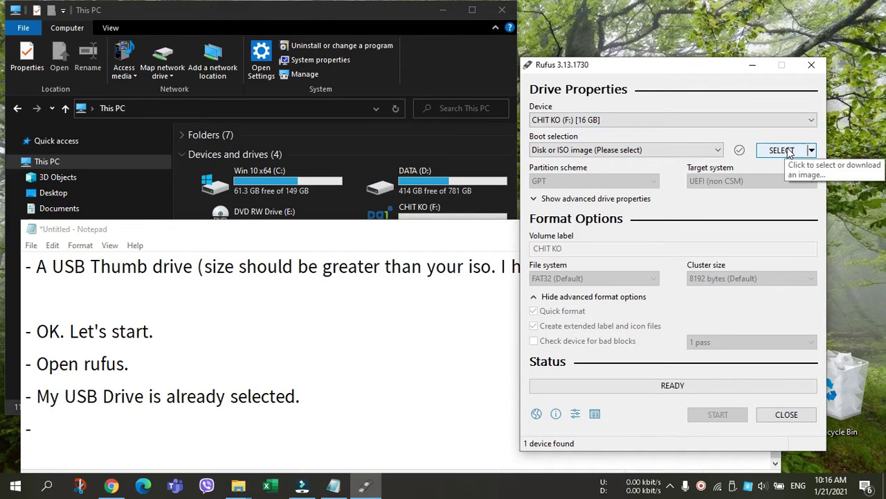
click(187, 429)
text(Seel)
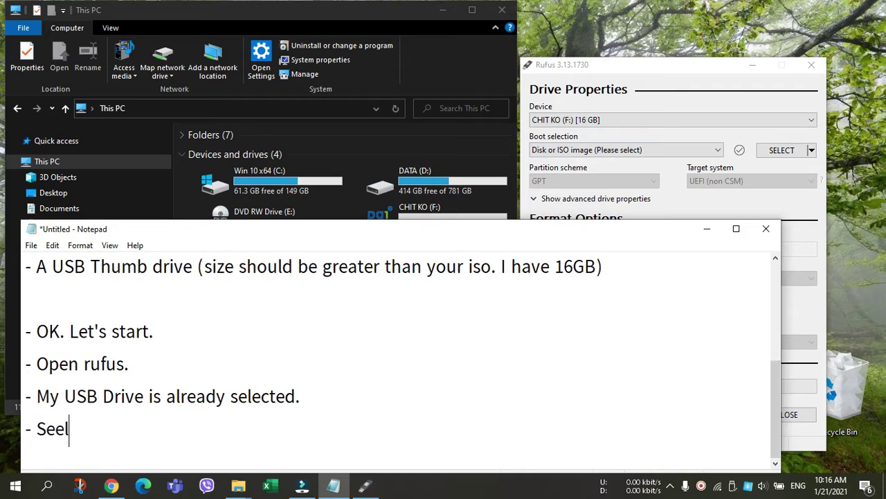
key(BackSpace)
text(lect iso.)
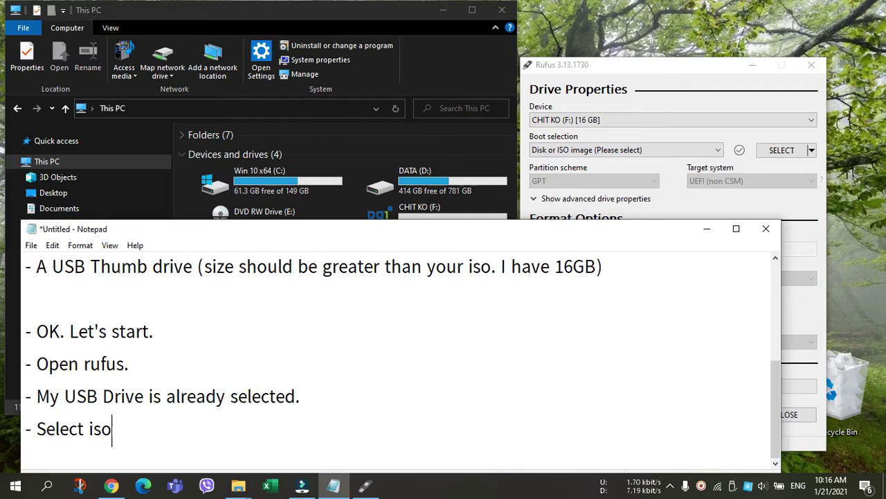
Narrow and reposition the Notepad window, and move the Rufus window so its settings and the notes are both readable.
click(738, 174)
click(352, 394)
drag(781, 344, 652, 344)
drag(290, 231, 272, 231)
click(164, 10)
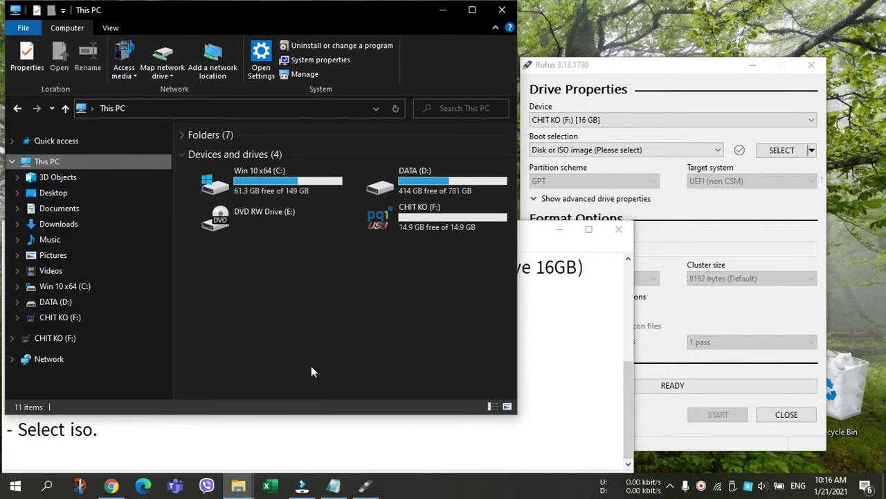
click(323, 424)
drag(336, 223, 336, 229)
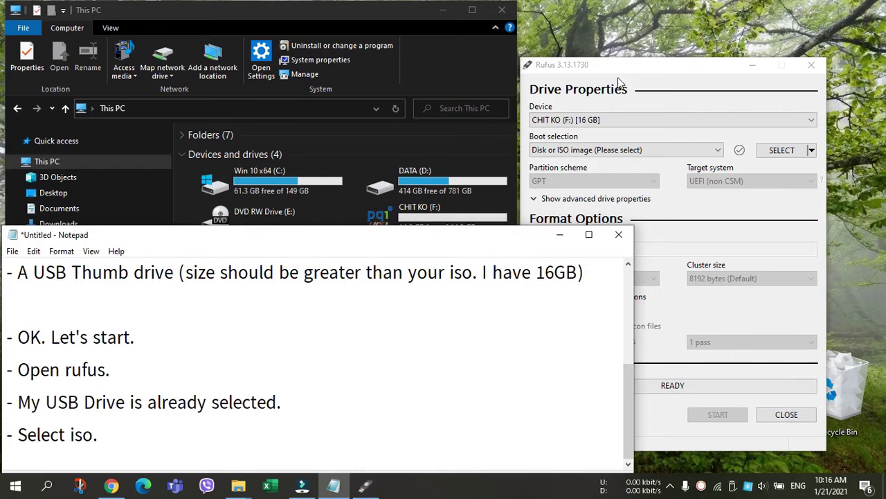
drag(640, 74, 698, 25)
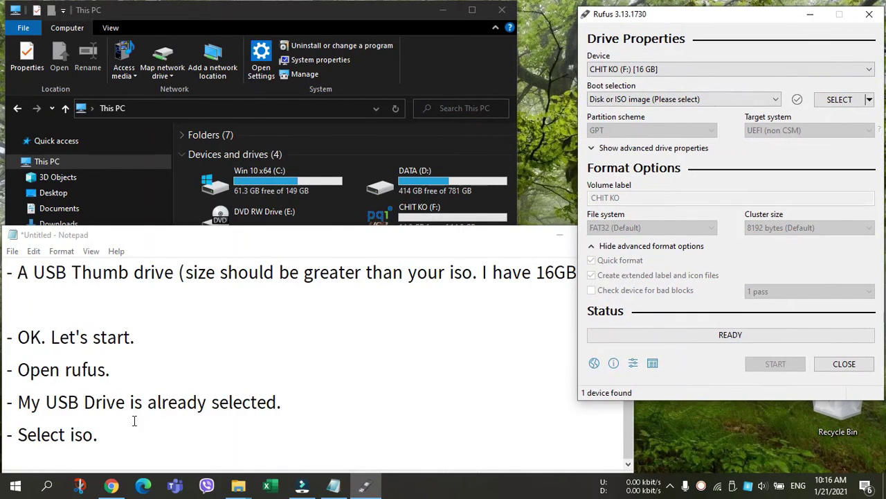
click(163, 443)
Load archlinux-2021.01.01-x86_64.iso from the Youtube Tutorial Files folder as the boot image in Rufus.
click(848, 101)
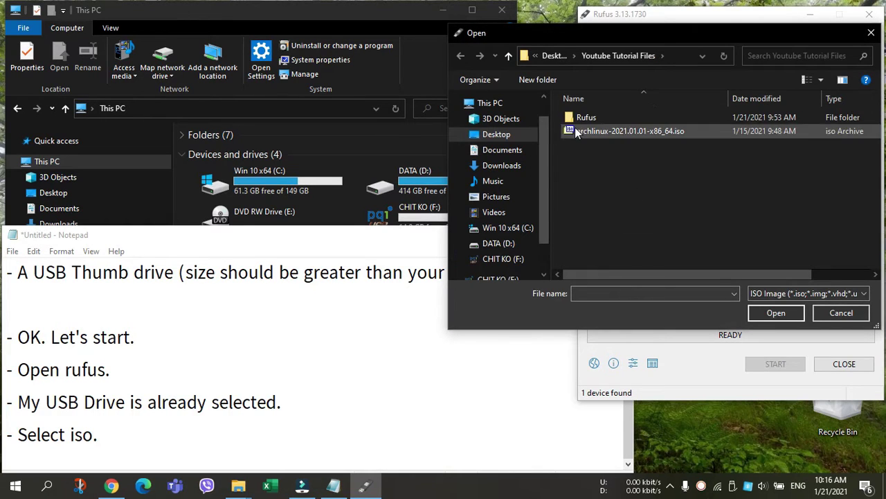
click(633, 131)
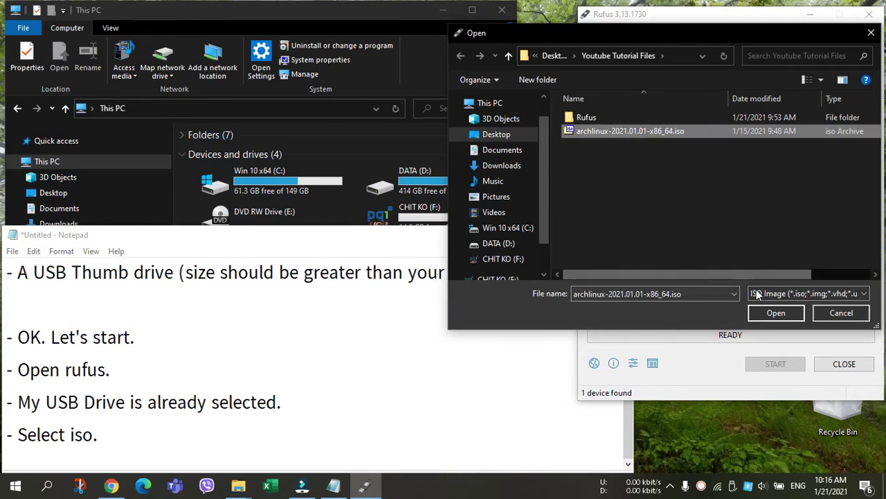
click(774, 315)
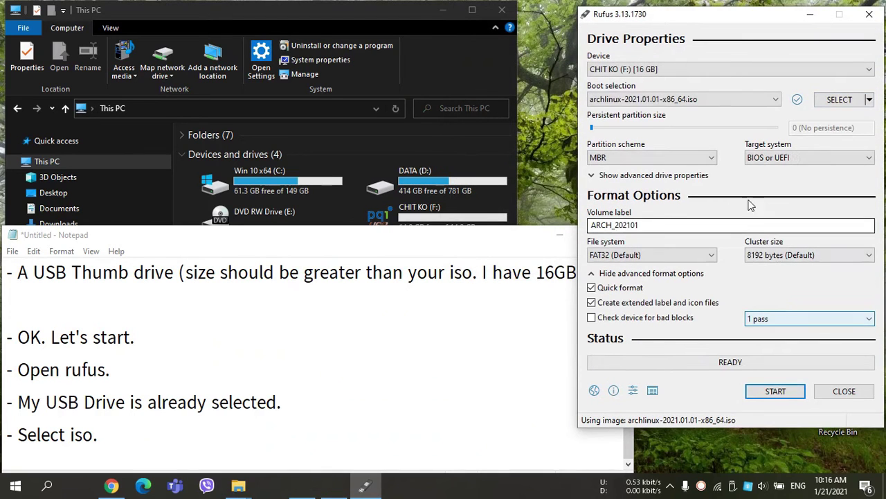
Set the partition scheme to GPT with UEFI (non CSM) as the target system.
click(648, 157)
click(647, 157)
click(648, 158)
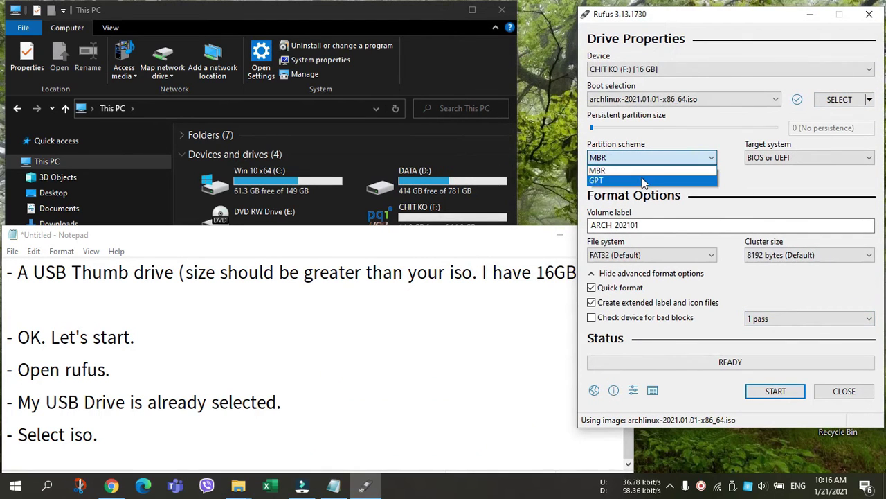
click(644, 181)
click(776, 157)
click(775, 169)
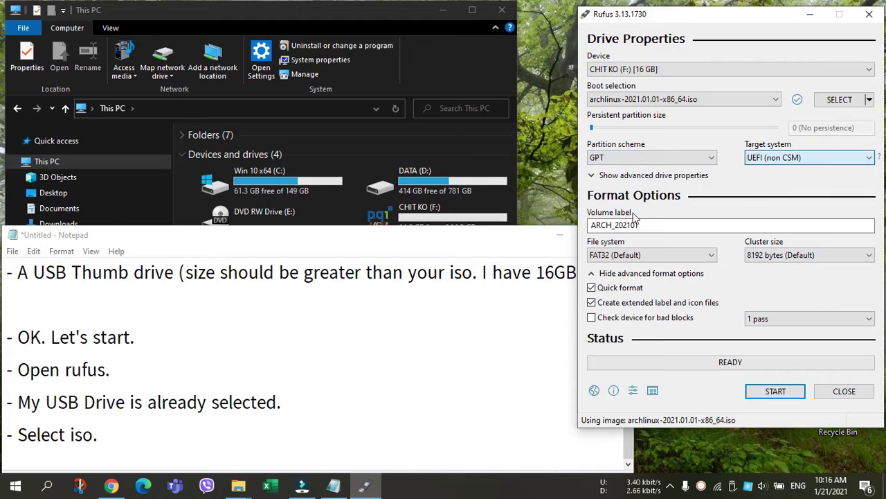
Add the line "- We can choose GPT or MBR." below "- Select iso." in the Notepad notes.
click(356, 411)
click(309, 445)
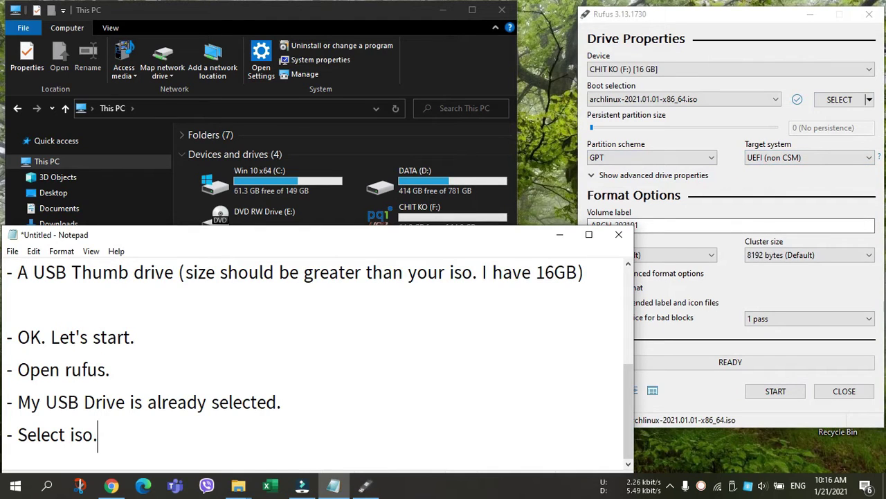
key(Return)
text(- )
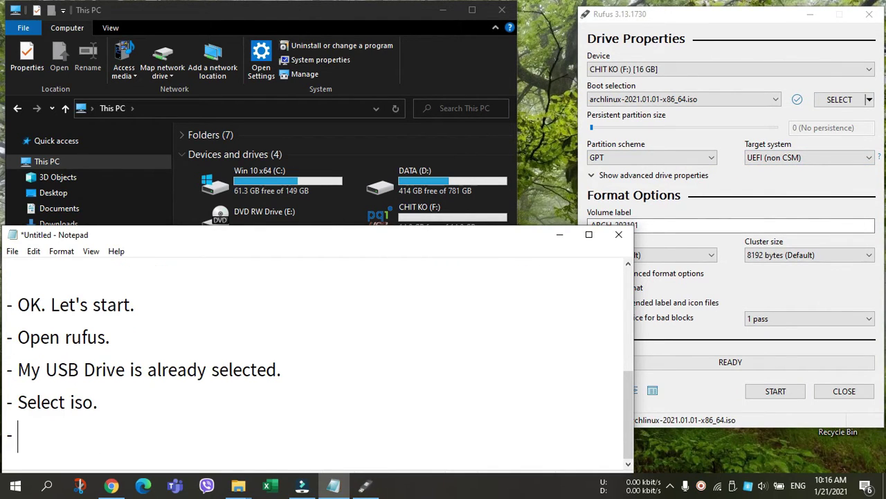
text(We can)
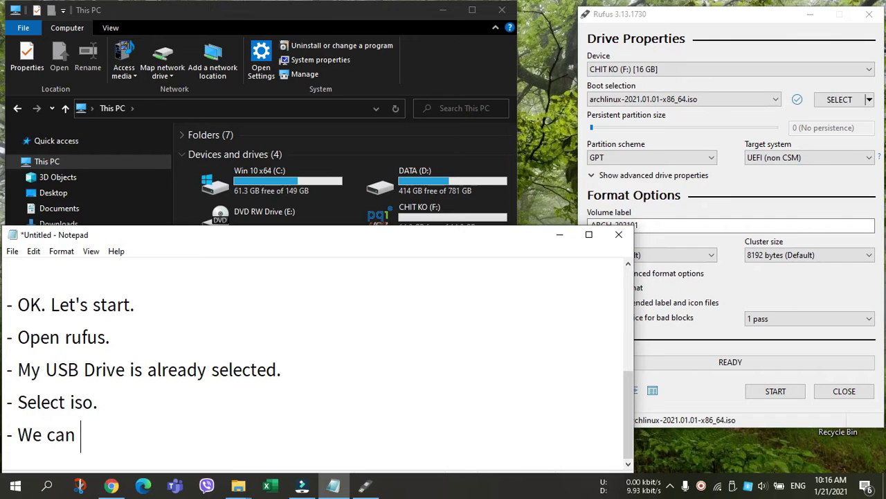
text(choose )
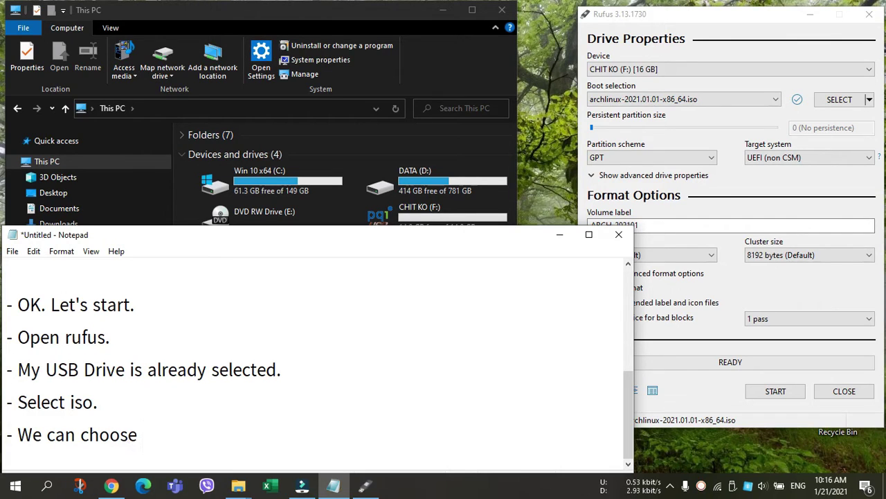
text(GPT )
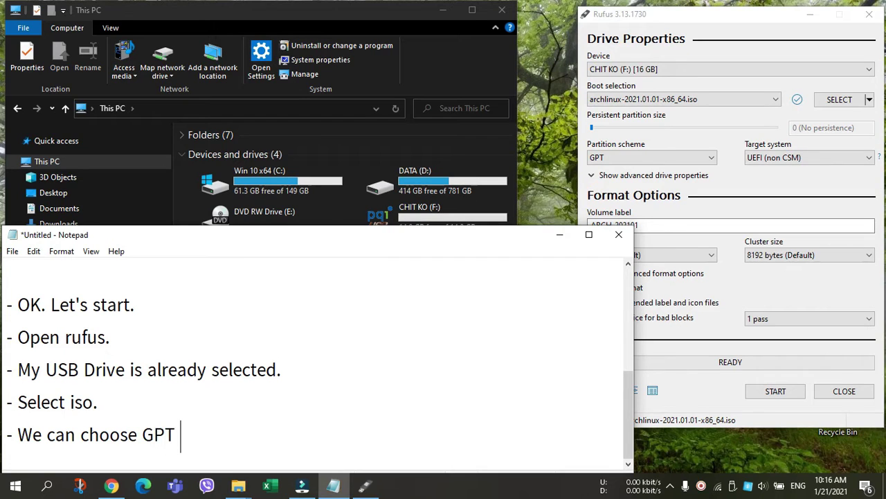
text(or MR)
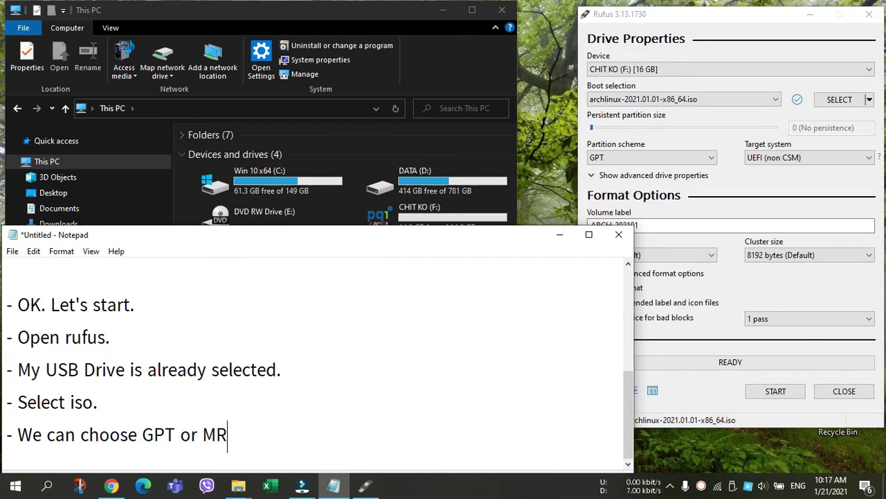
key(BackSpace)
text(BR)
text(.)
key(Return)
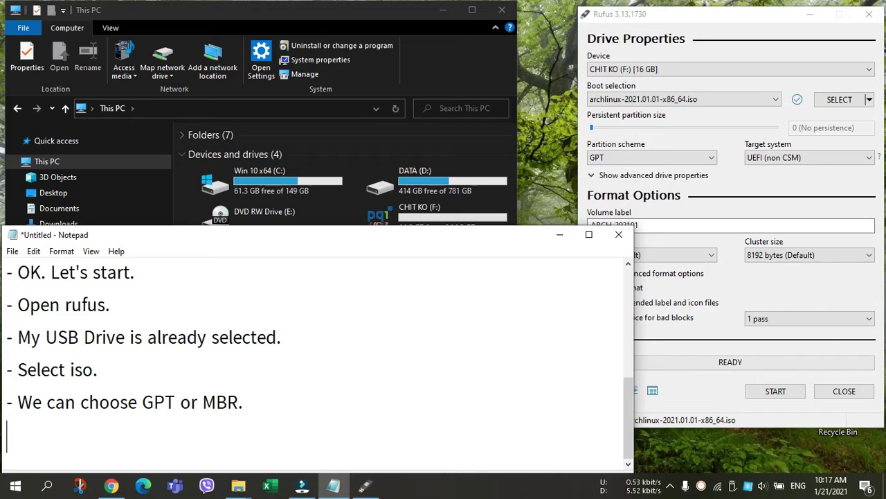
Add the line "- I choose GPT Partition style for UEFI System." to the notes.
text(- I choose )
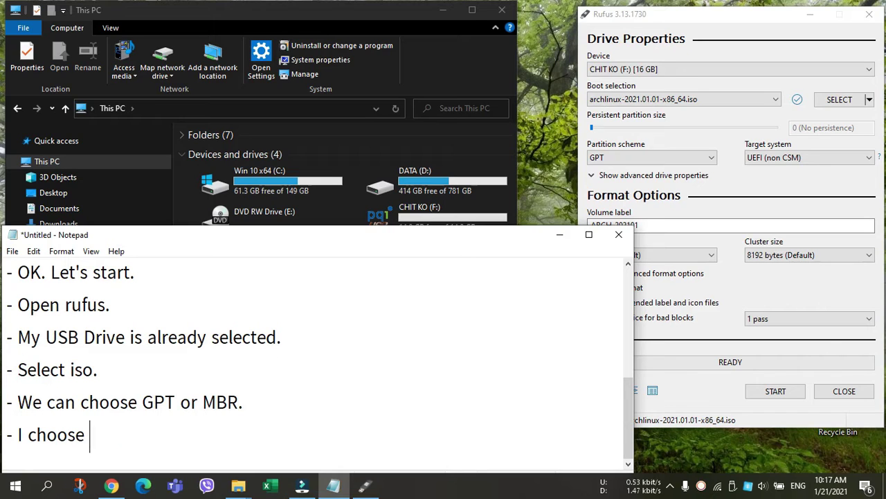
text(GPT )
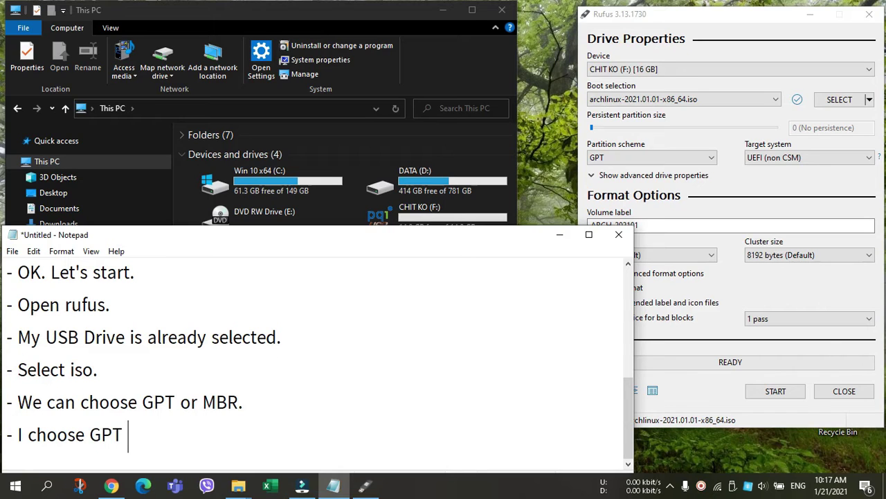
text(Partition sy)
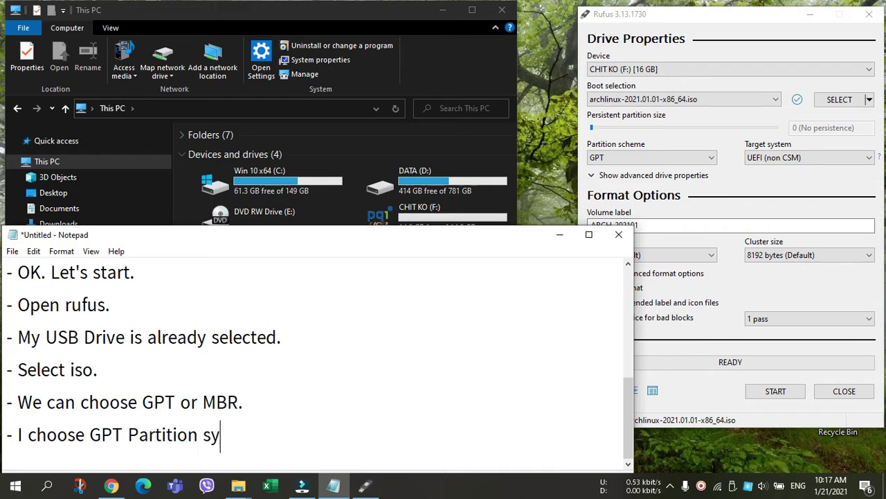
key(BackSpace)
text(tyle fo)
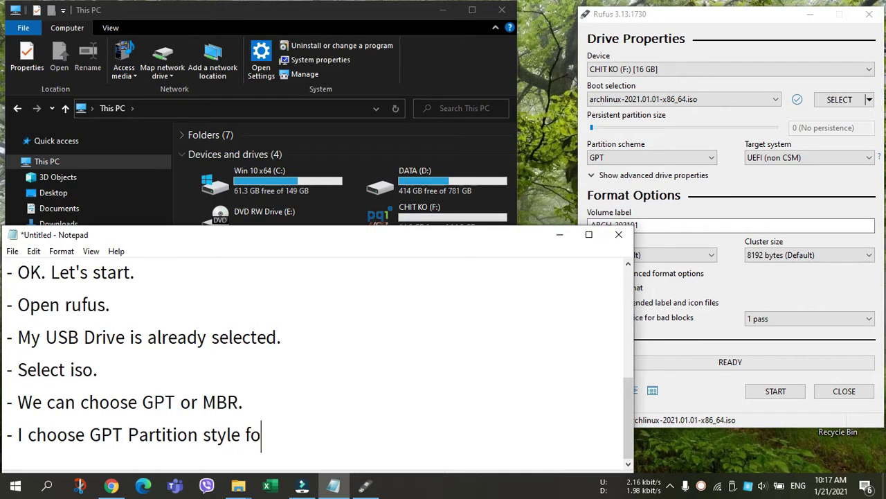
text(r UEF)
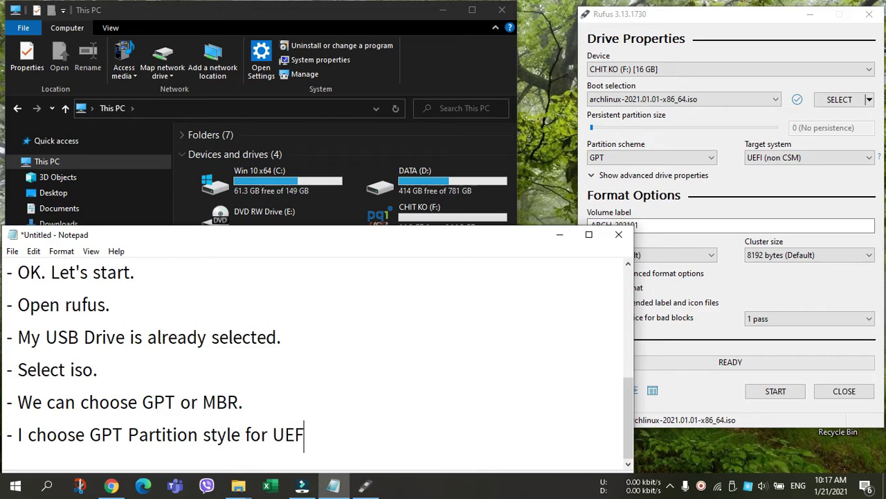
text(I System.)
key(Return)
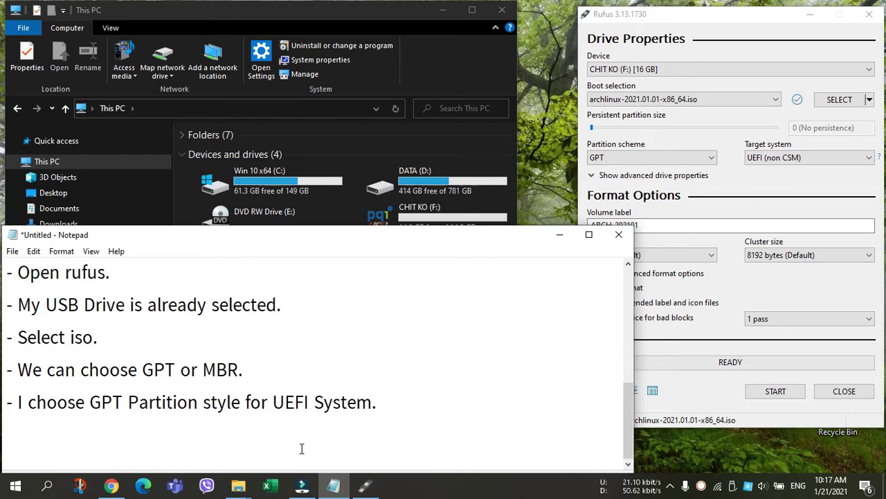
Set the volume label in Rufus to "Arch Linux".
click(644, 142)
double_click(621, 224)
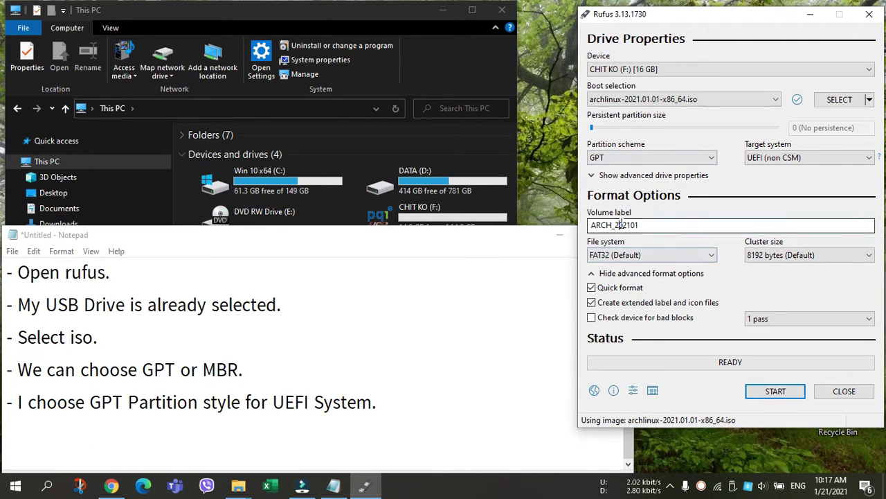
text(B)
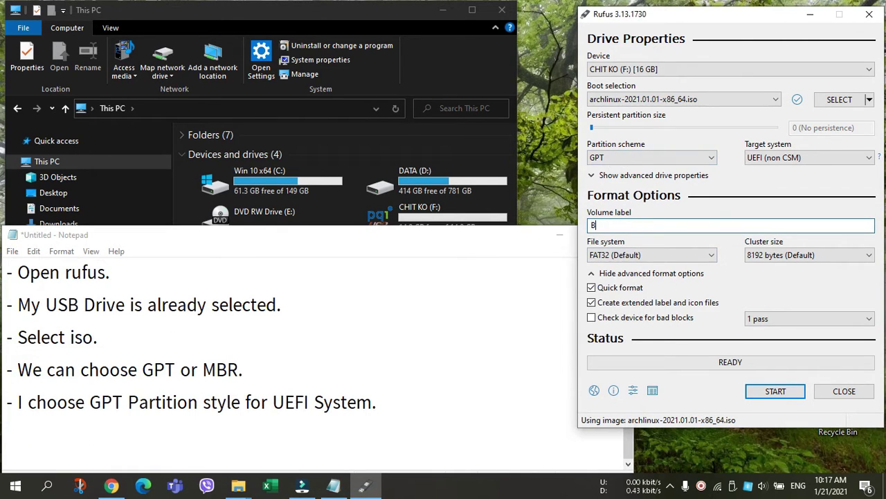
text(oot)
text(h)
key(BackSpace)
text(Lin)
key(BackSpace)
key(BackSpace)
key(BackSpace)
key(BackSpace)
key(BackSpace)
key(BackSpace)
key(BackSpace)
key(BackSpace)
text(rch Lin)
key(BackSpace)
key(BackSpace)
text(nux)
Add the line "- After labeling usb pendrive, click start for creating boot stick." to the Notepad notes.
click(390, 434)
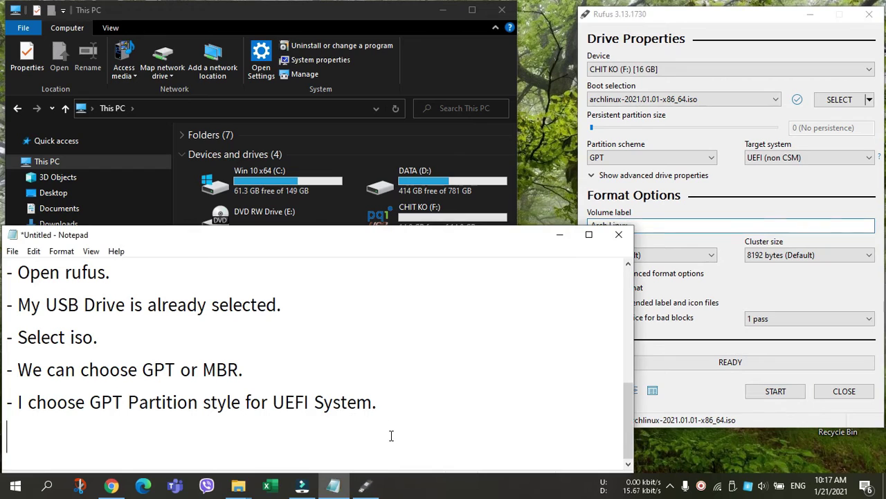
text(-)
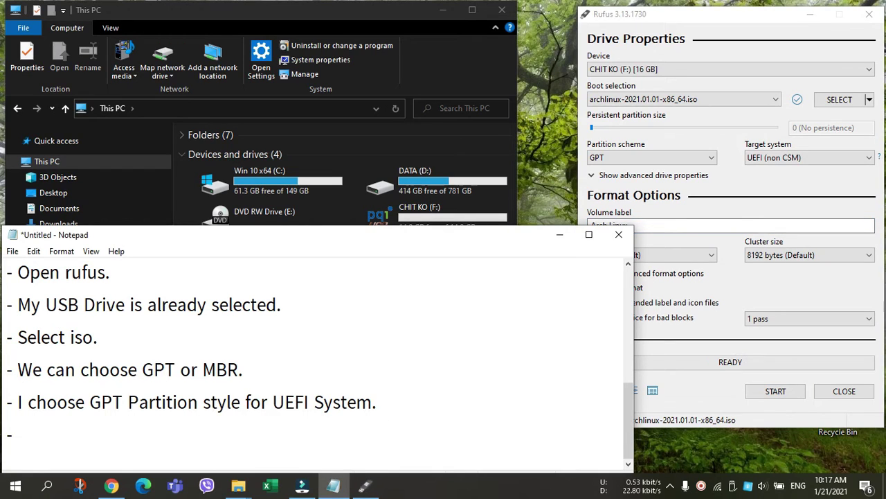
text( After )
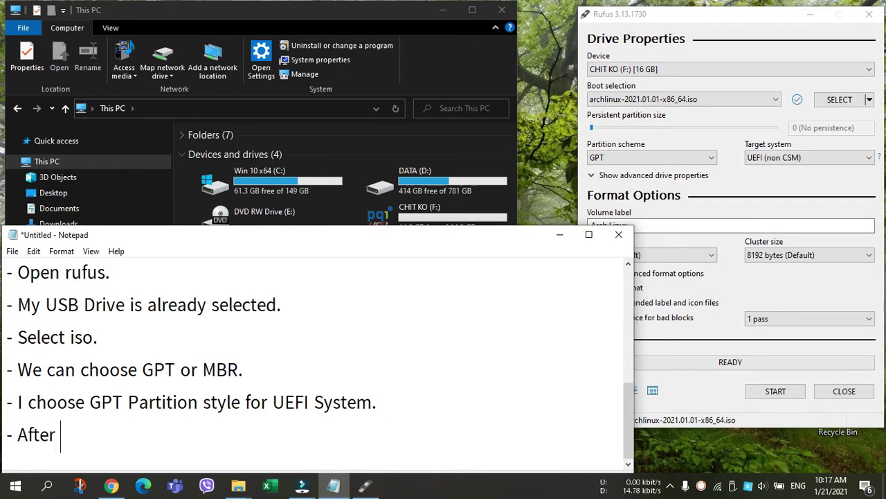
text(labeli)
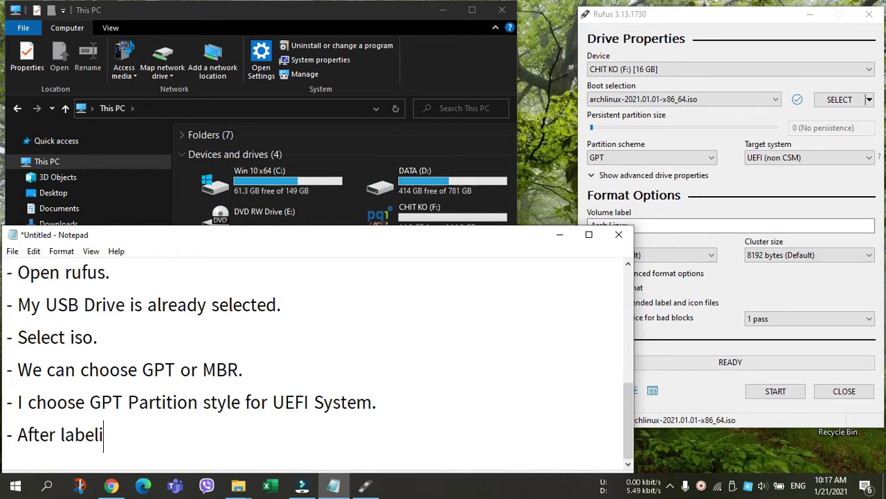
text(ng you)
key(BackSpace)
key(BackSpace)
key(BackSpace)
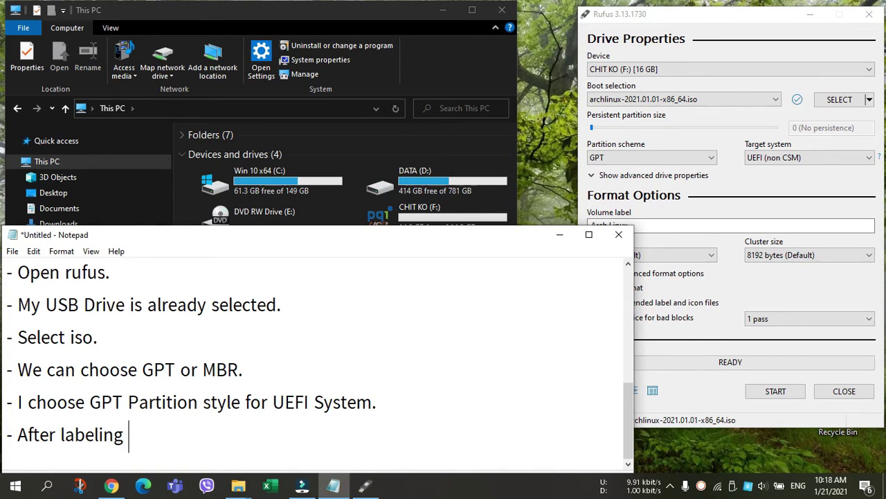
text(usb pendrive.)
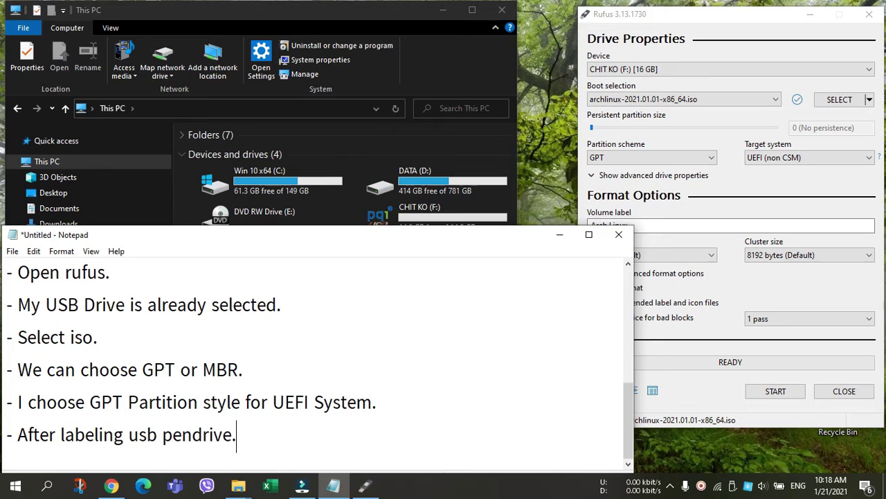
key(Return)
key(Return)
key(BackSpace)
key(BackSpace)
key(BackSpace)
text(, click start )
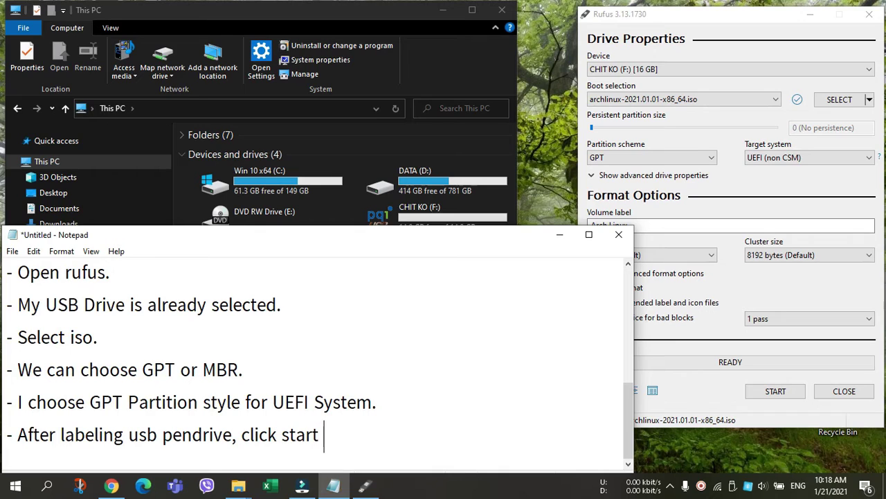
text(for creat)
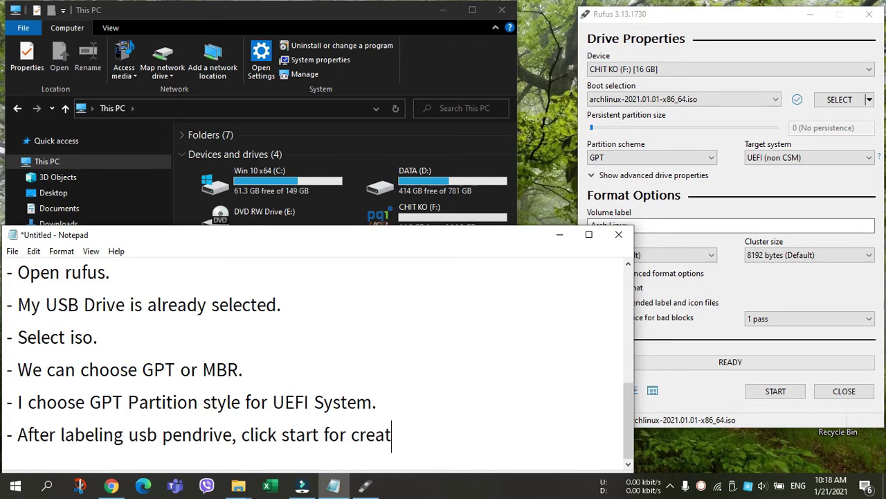
text(ing boot stic.)
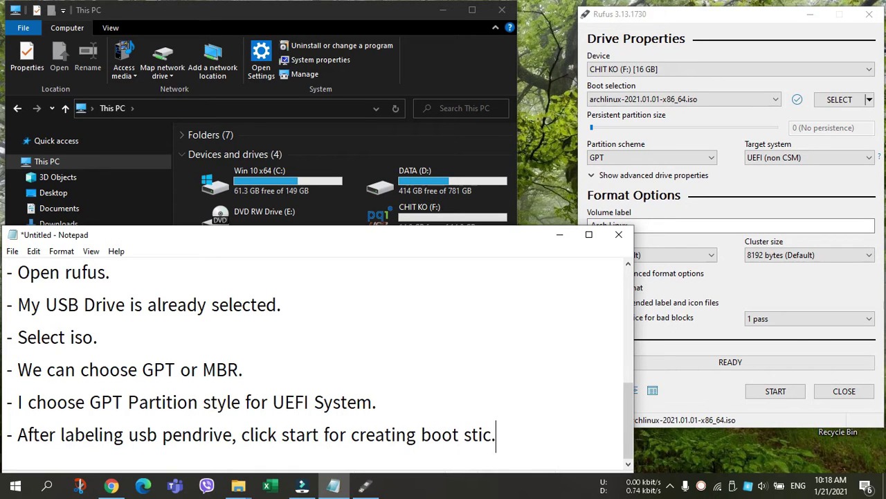
key(BackSpace)
text(k.)
Disable creation of extended label and icon files in Rufus, and open the USB drive (F:) in File Explorer.
click(696, 306)
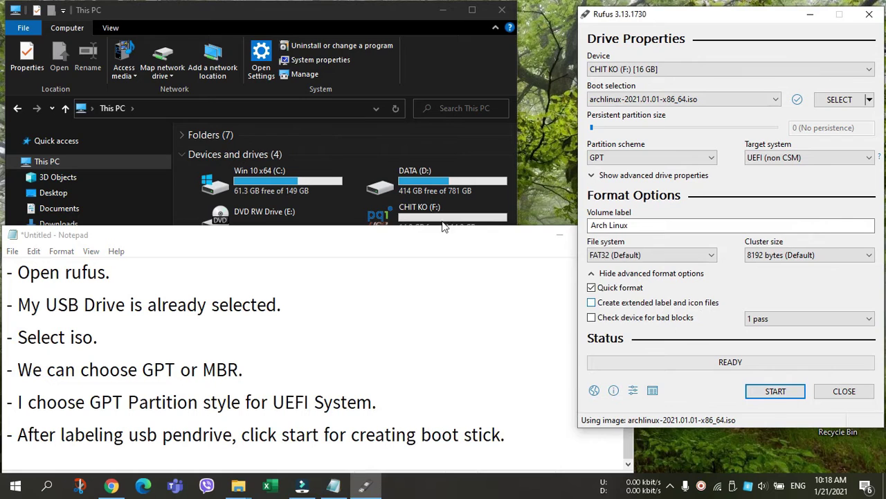
double_click(401, 206)
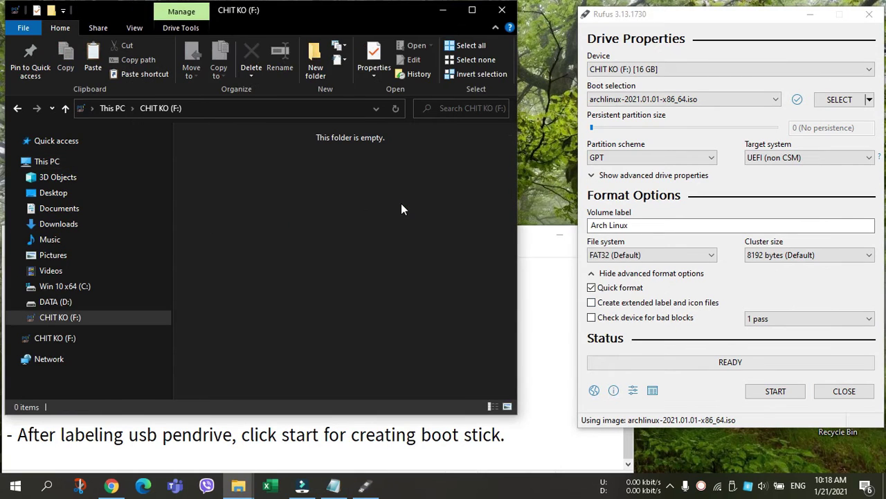
Add the line "- Progress will be shown in status bar." at the end of the Notepad notes.
click(518, 438)
key(Return)
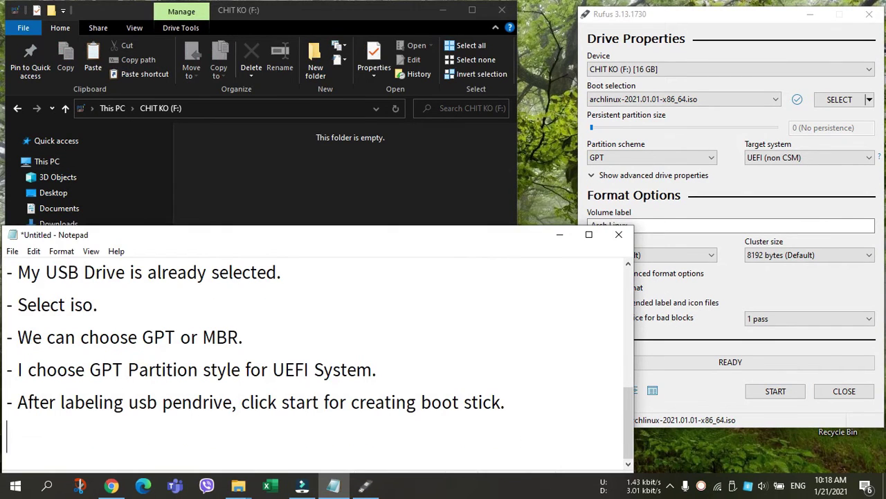
text(- Progr)
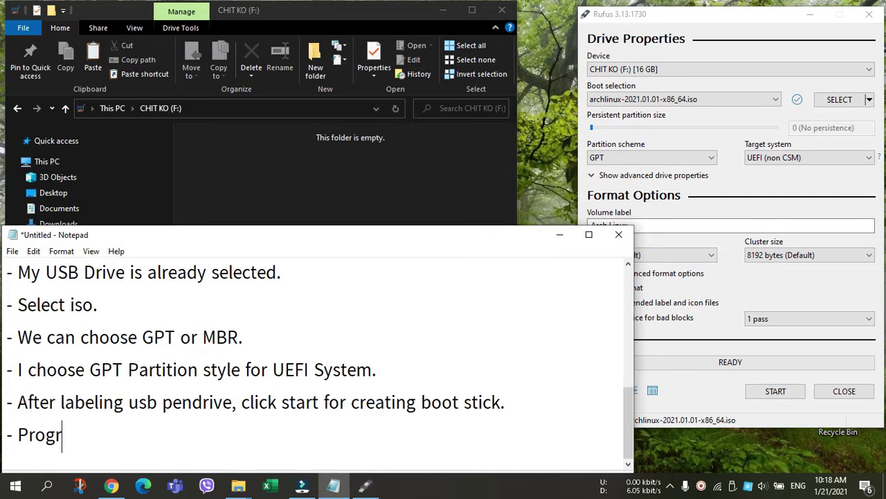
text(ess will b)
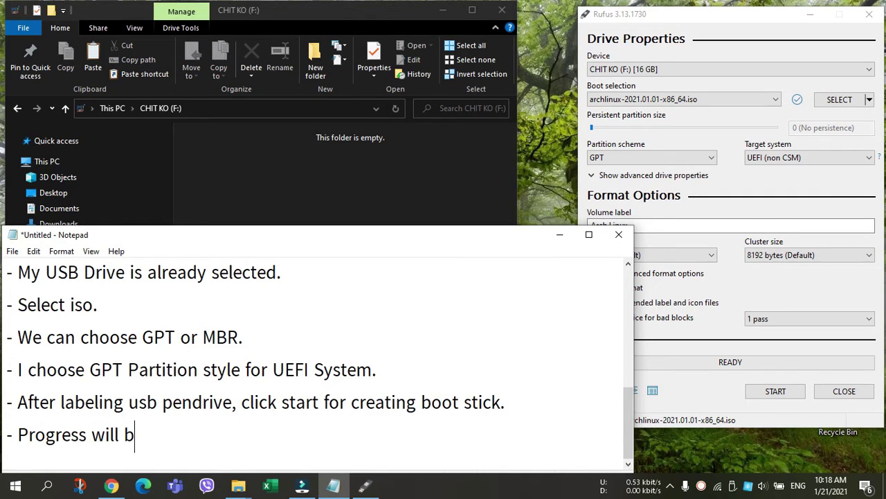
text(e shown in )
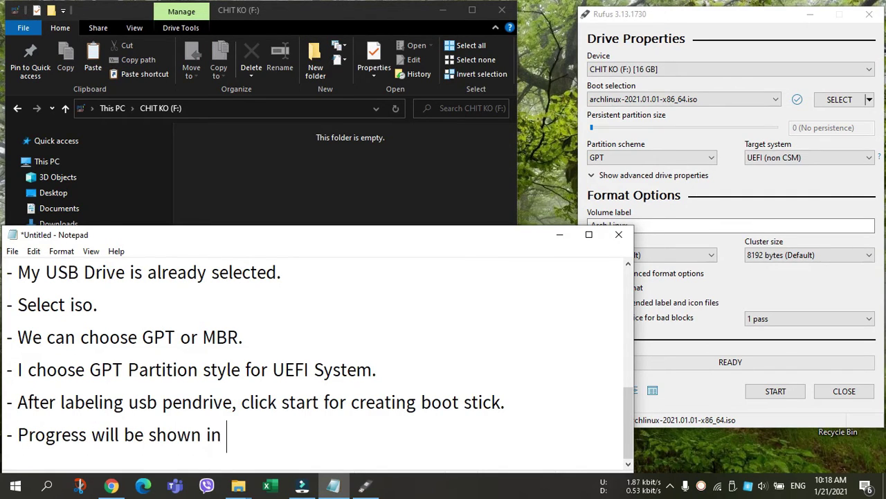
text(status bar.)
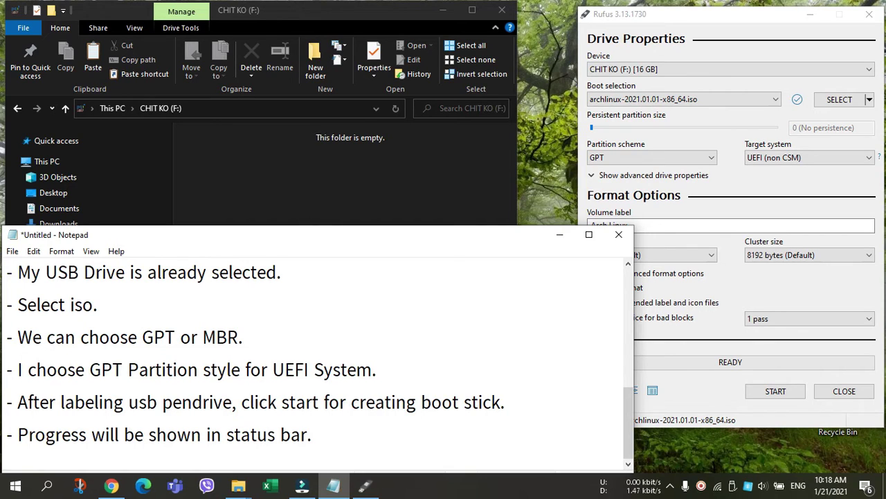
Bring the USB drive's folder window forward and start the Rufus write using ISO Image mode (Recommended).
click(426, 179)
click(759, 380)
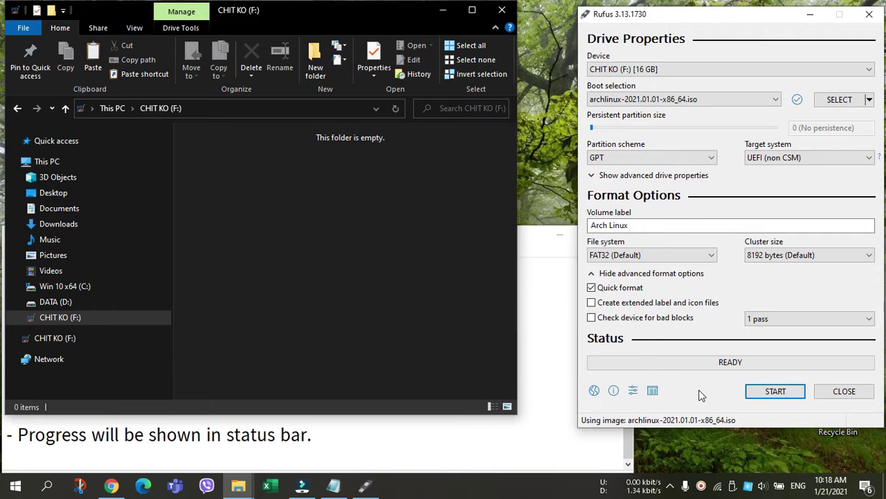
click(782, 389)
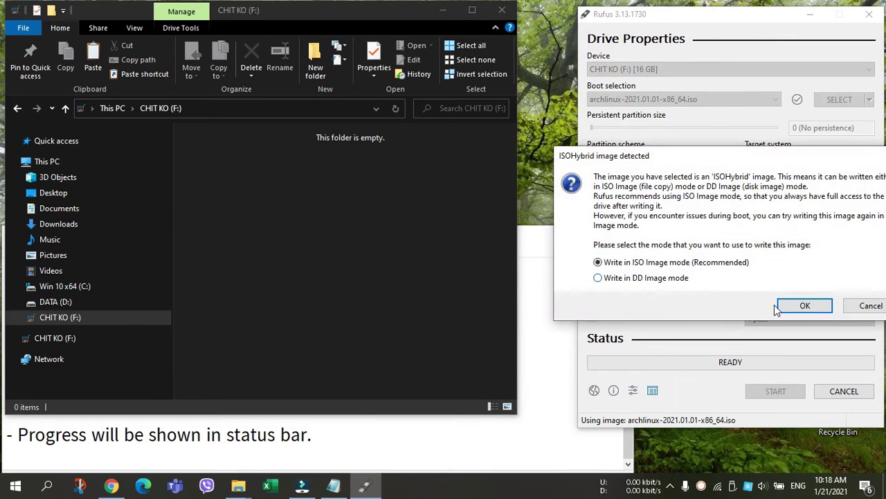
click(803, 306)
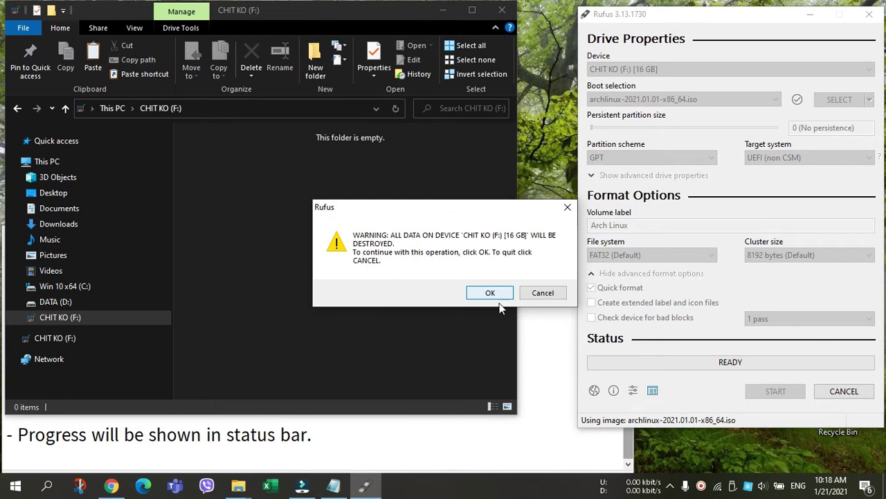
Add the line "- Here, don't forget to backup data on your USB. Everything will be destroyed." to the Notepad notes and begin another bullet.
click(408, 425)
key(Return)
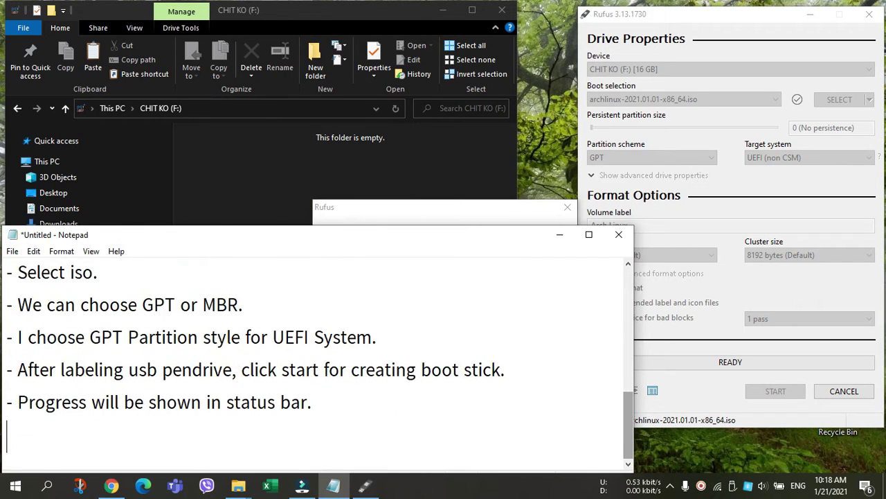
text(- Here, don)
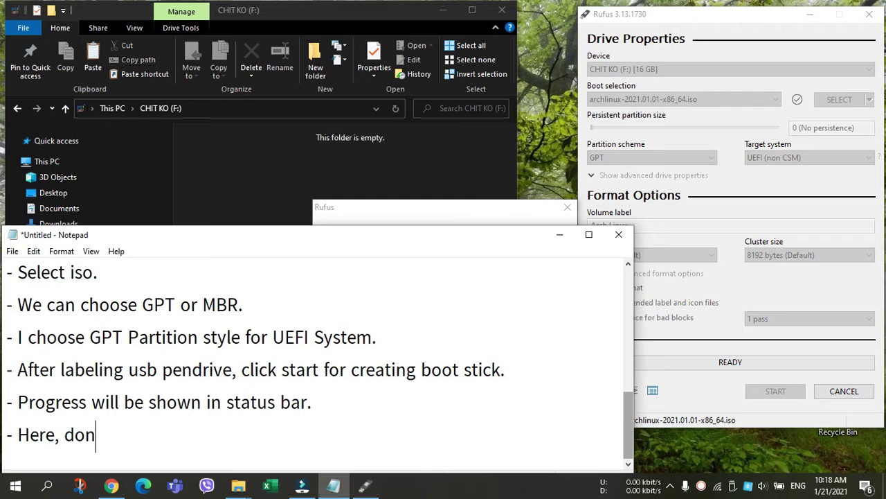
text('t forget )
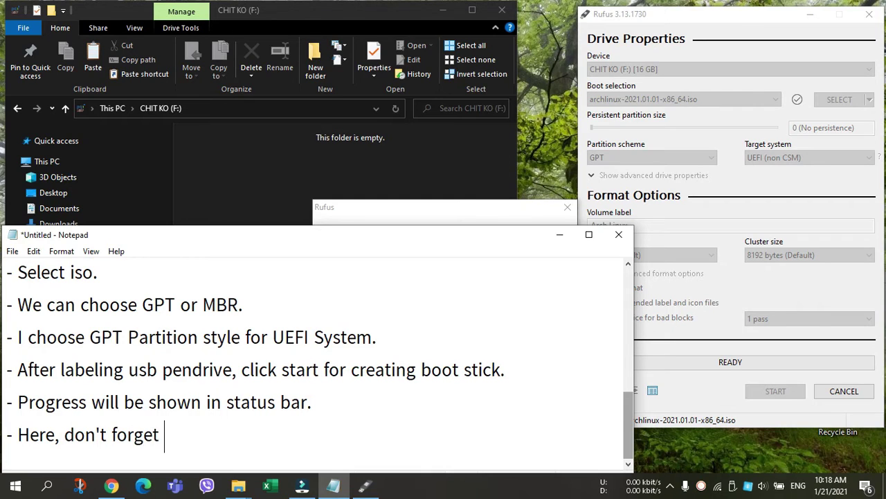
text(to backup )
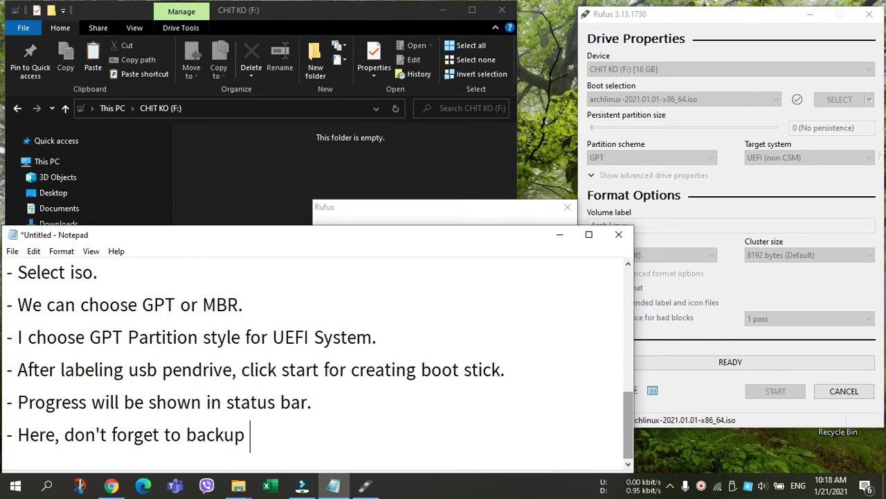
text(data on your USB)
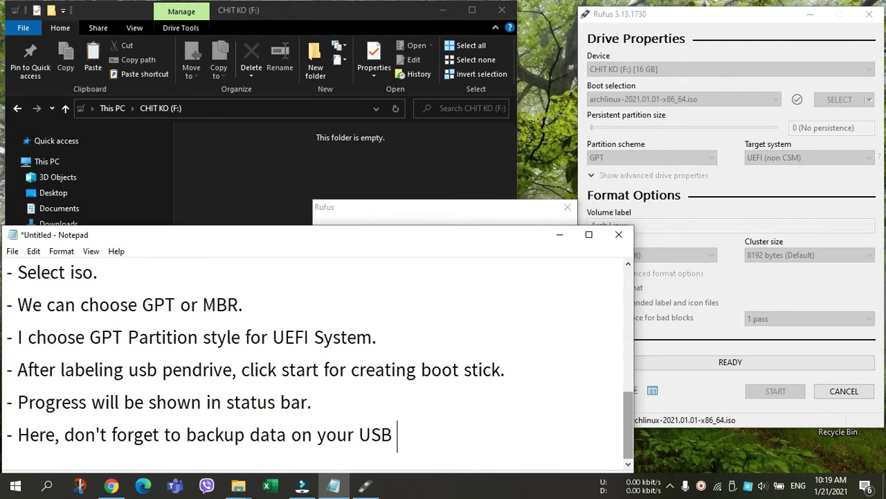
text( . Everything will be s)
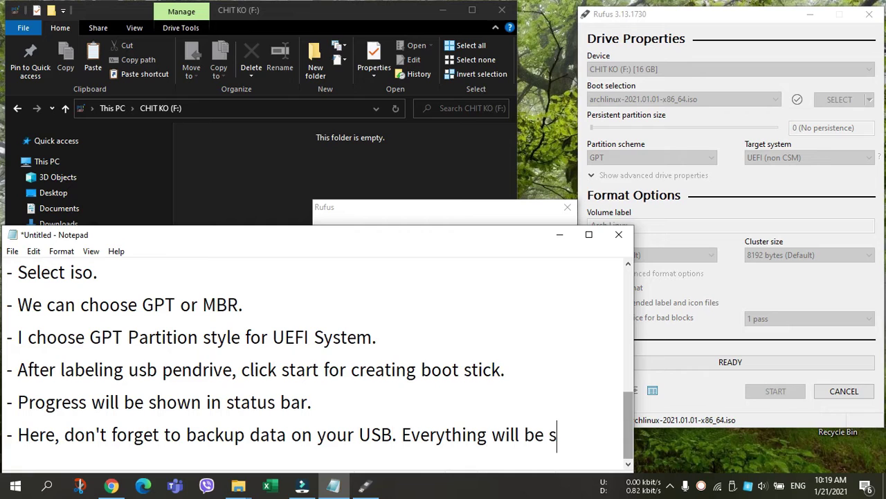
key(BackSpace)
text(des)
click(434, 205)
drag(465, 206, 449, 119)
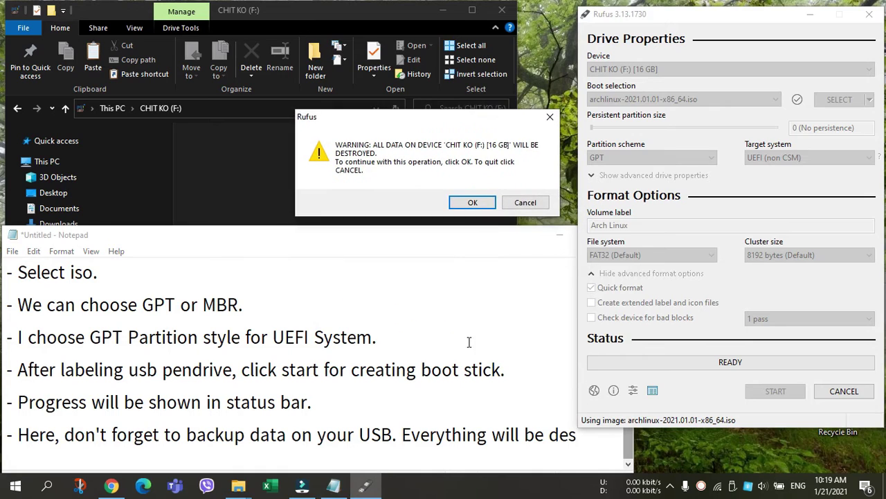
click(476, 414)
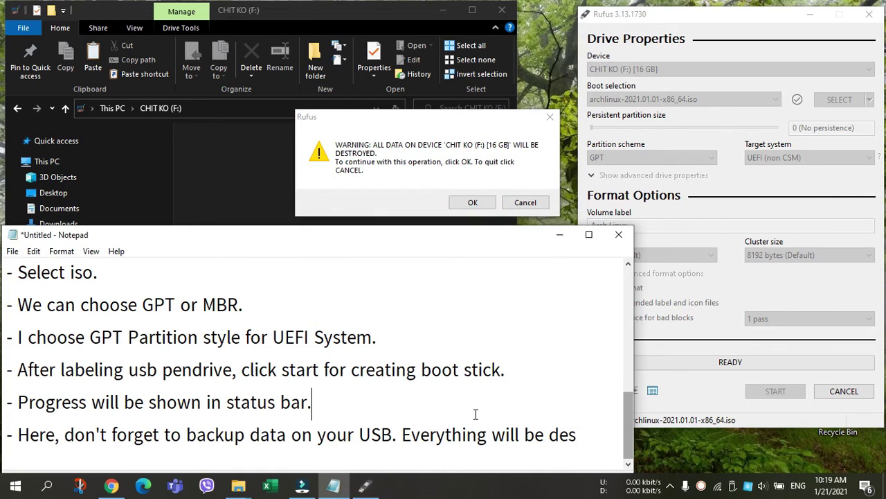
click(594, 439)
text(troyed.)
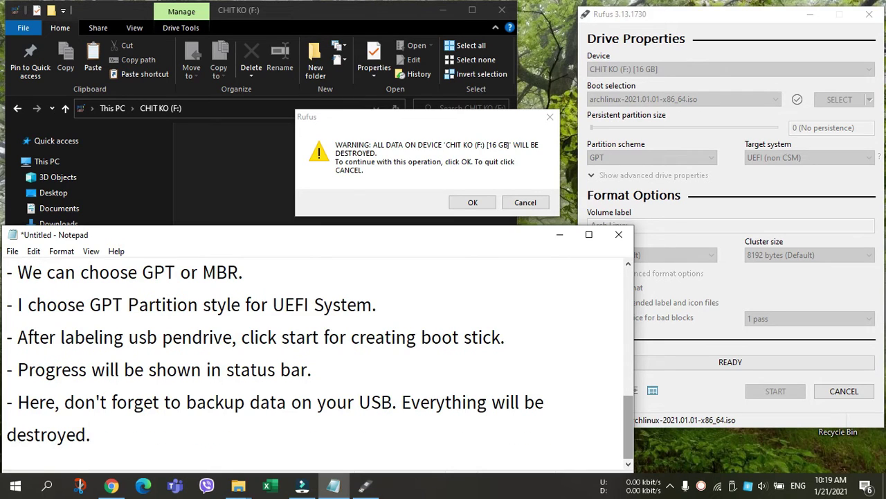
key(Return)
text(-)
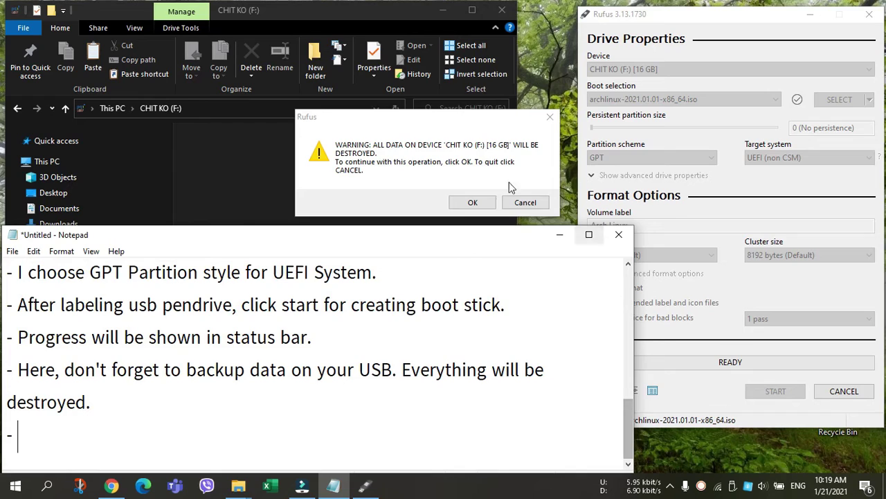
Confirm erasing the USB drive in Rufus to start the write, and open the ARCH LINUX (F:) drive in File Explorer.
click(471, 201)
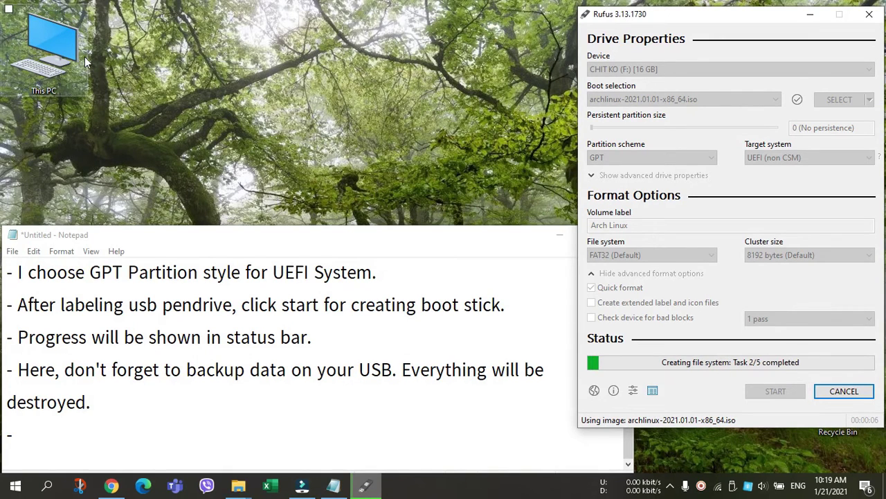
click(42, 60)
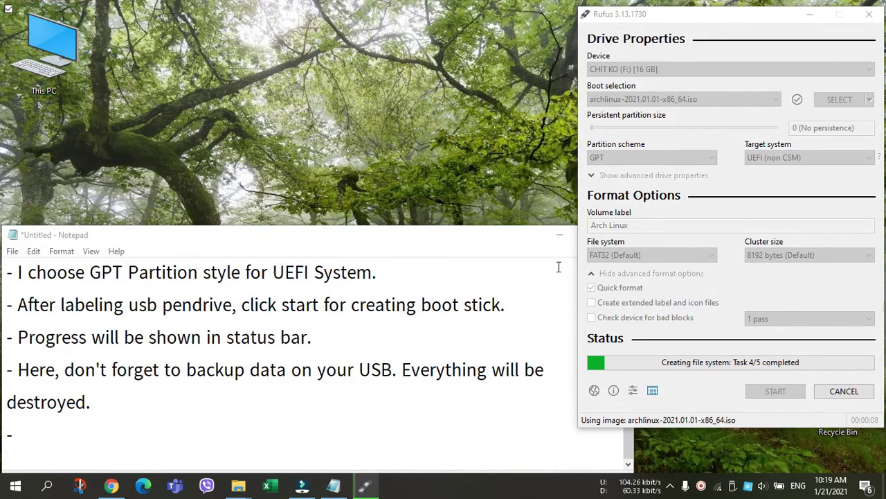
click(683, 281)
key(super+e)
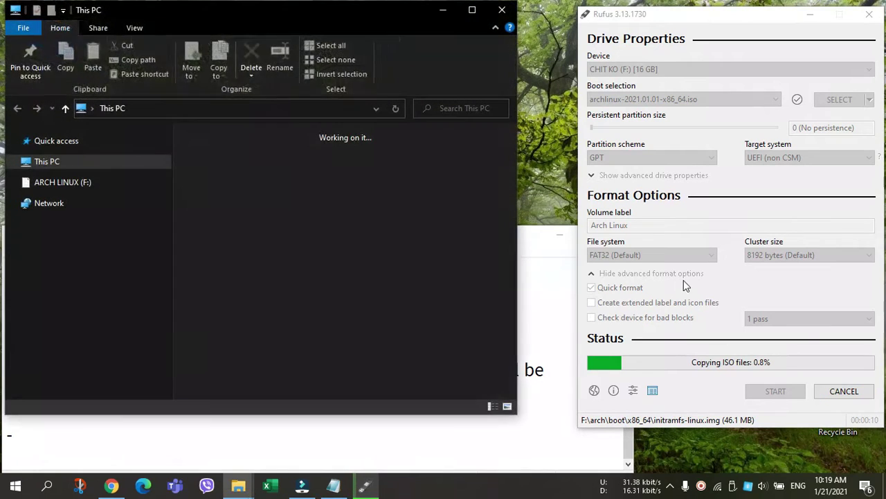
click(62, 337)
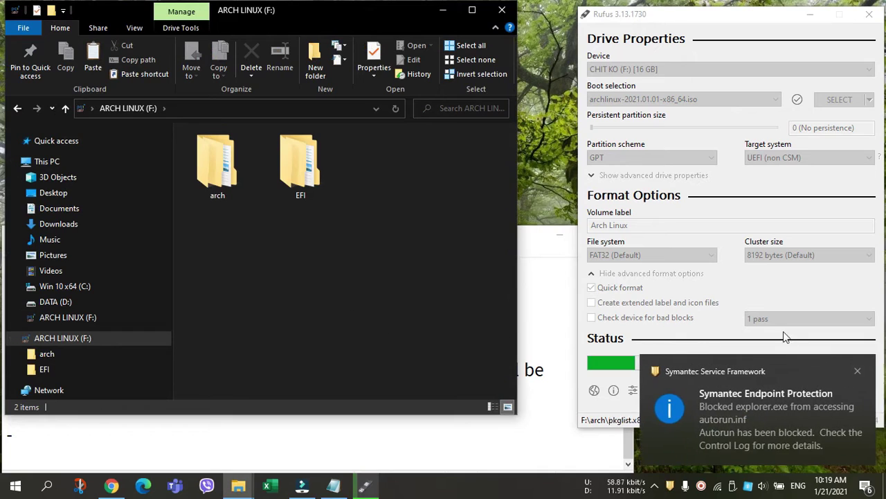
click(858, 373)
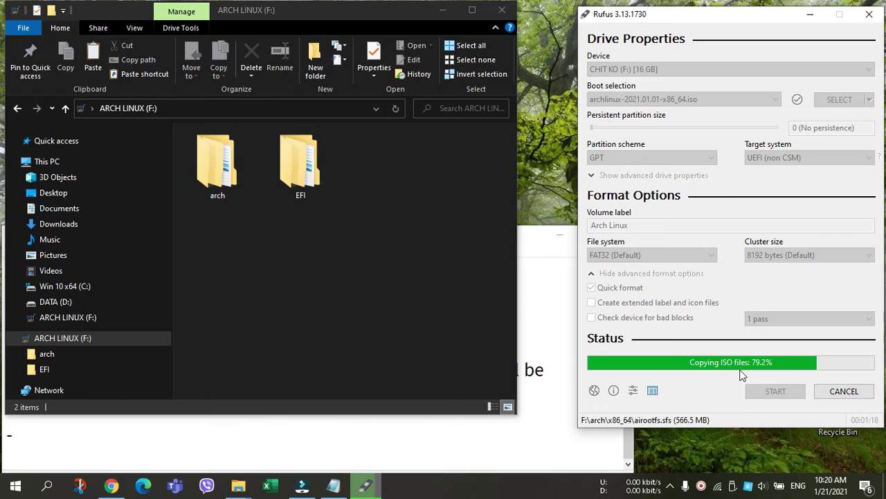
Check the Rufus status and the USB drive's folder, and complete the last Notepad bullet as "- Done.".
click(325, 288)
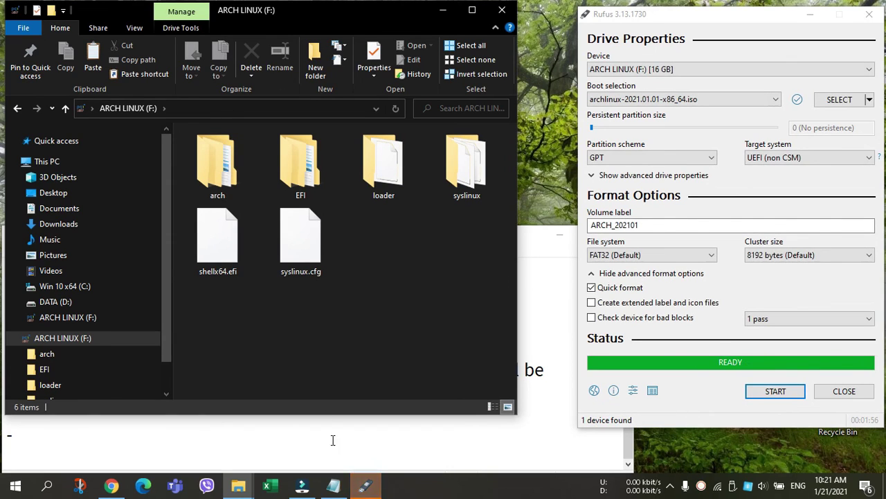
click(364, 488)
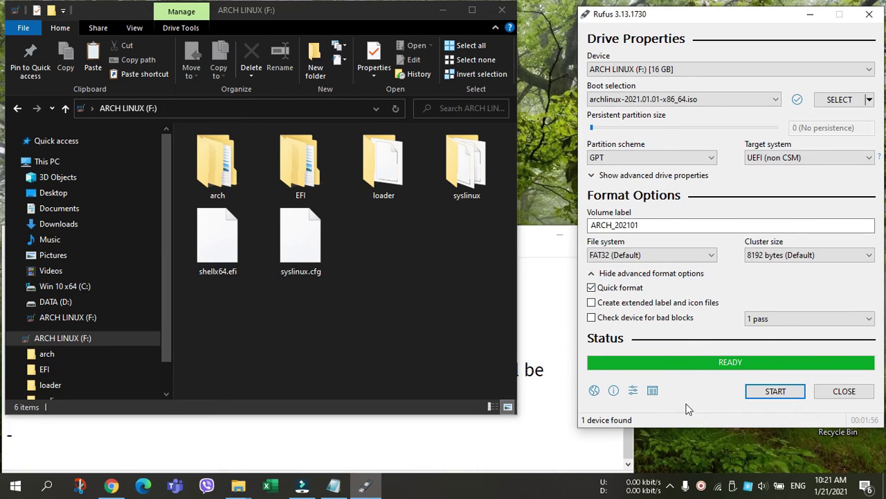
click(564, 409)
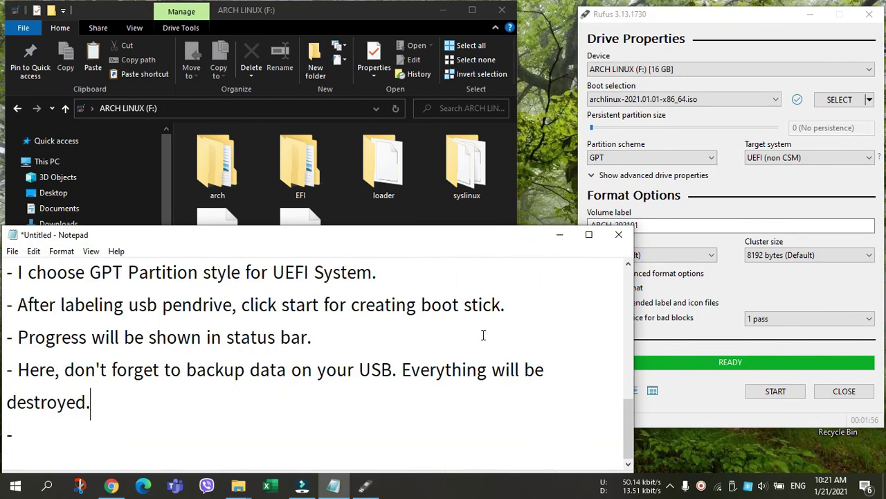
click(346, 195)
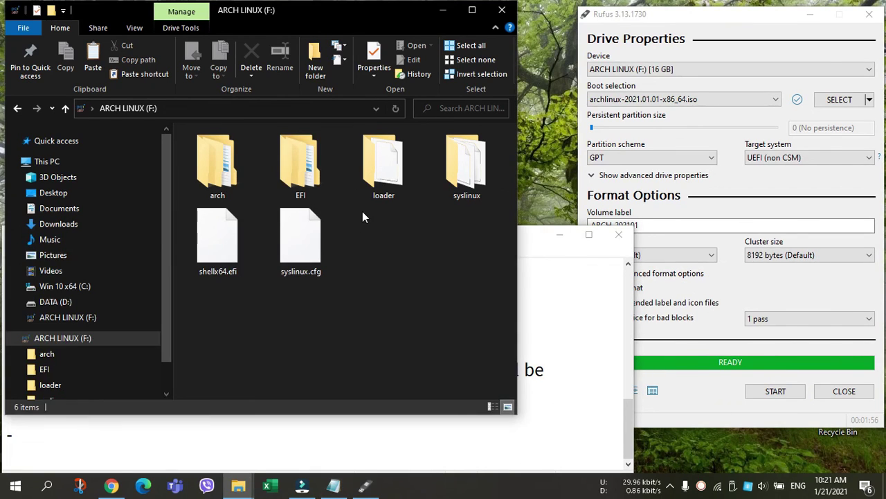
click(563, 424)
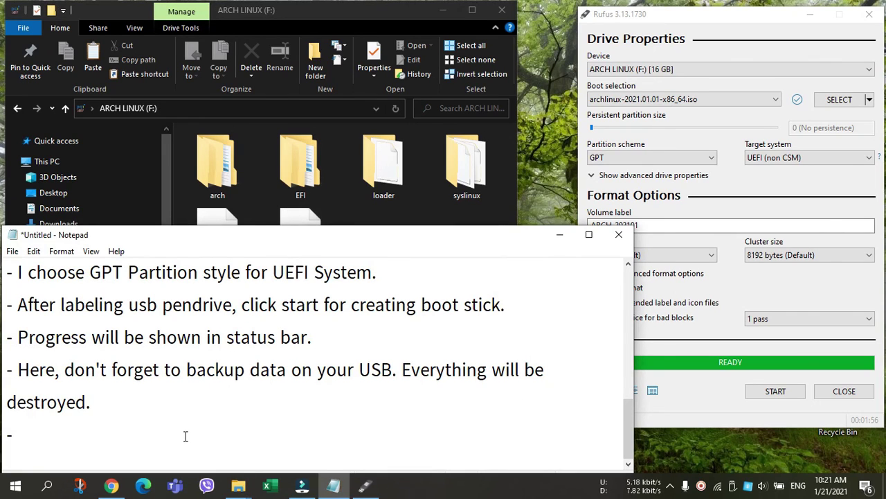
text(Done.)
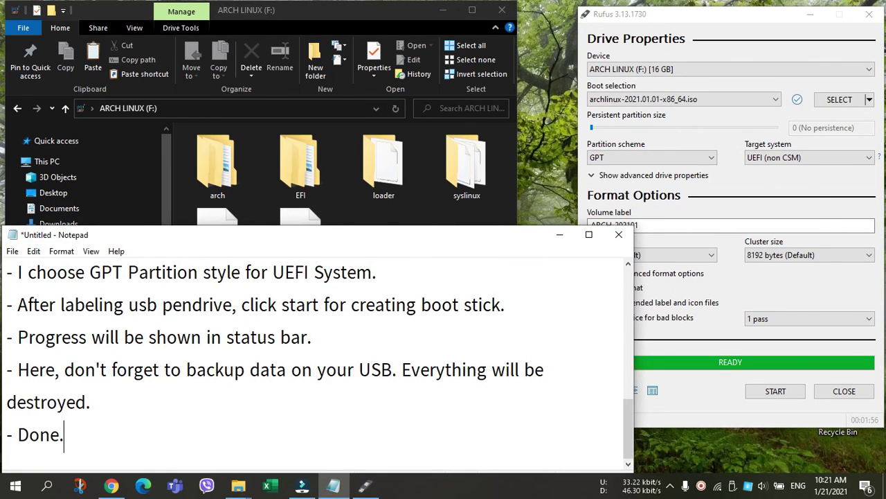
Add the line "- Now, we are ready to use our bootable usb drive with arch linux system." to the Notepad notes.
key(Return)
text(- N)
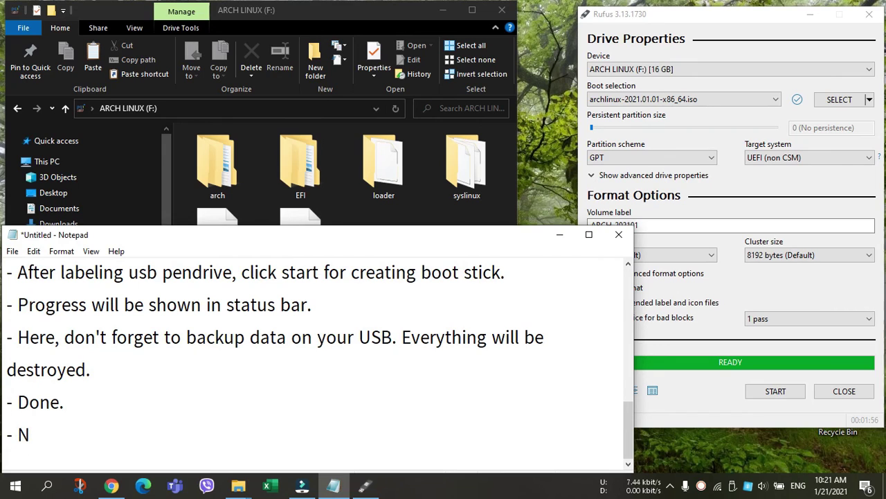
text(ow, we are )
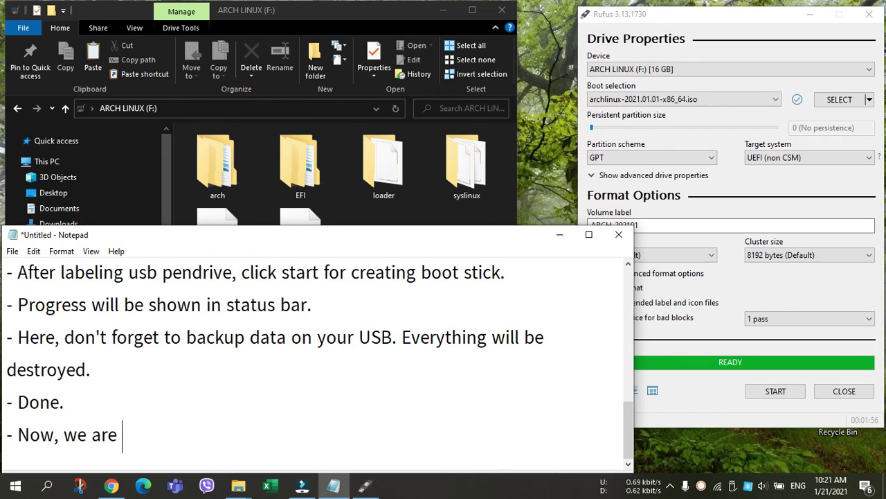
text(ready to use )
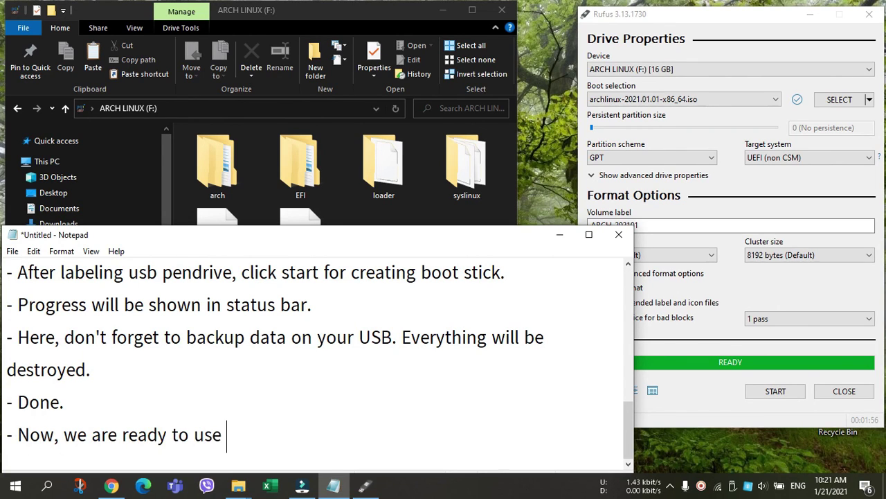
text(our bootable )
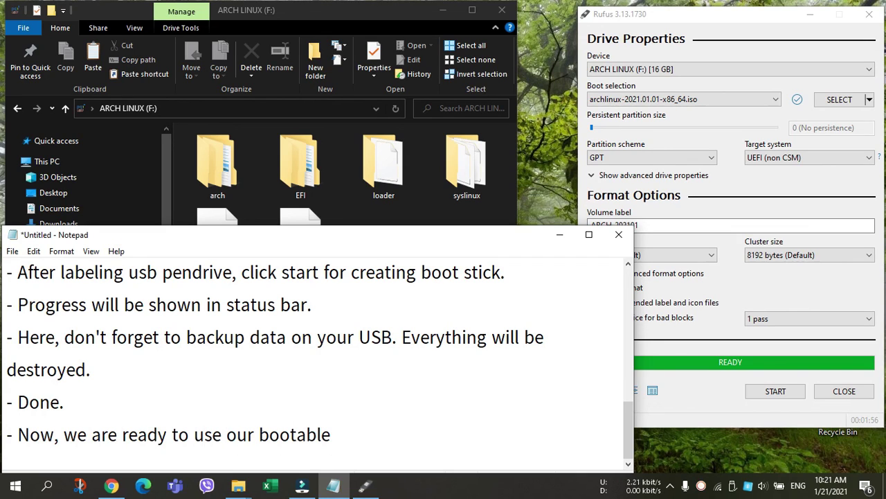
text(us)
text(b drive with arch )
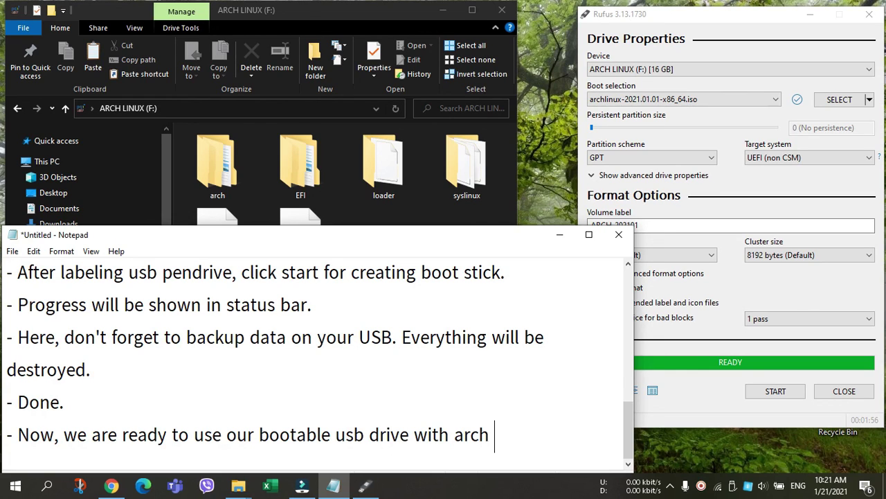
text(linux system.)
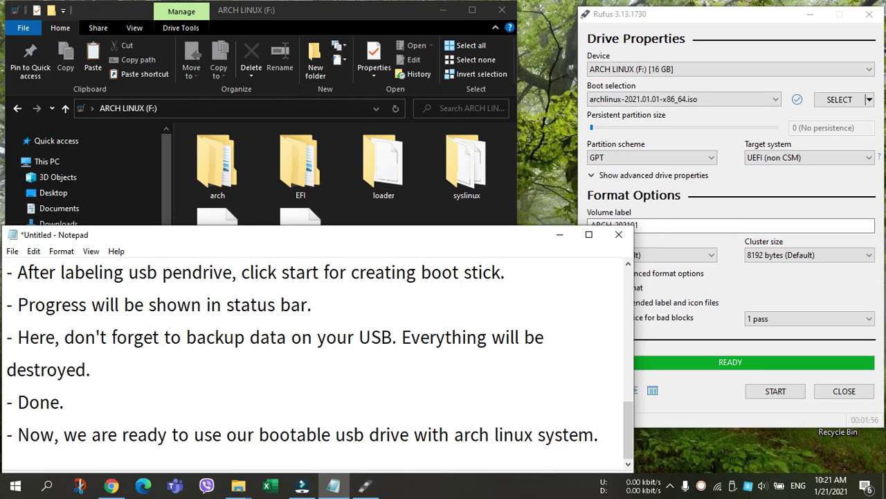
Add a closing line beginning with "- Thanks" at the end of the Notepad notes.
key(Return)
text(-)
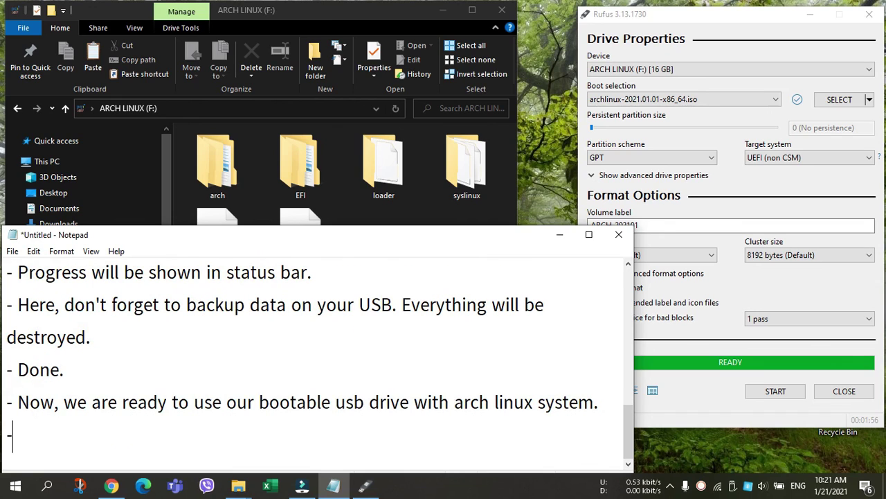
key(BackSpace)
text(- Thanks foirw)
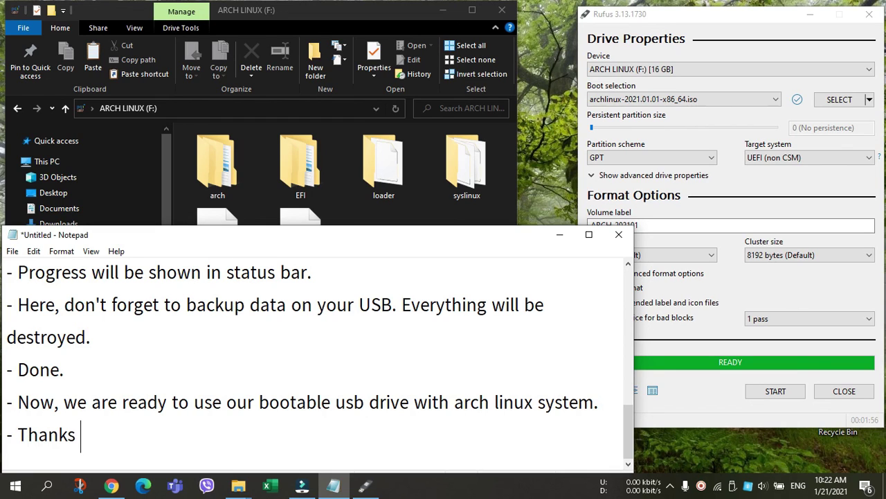